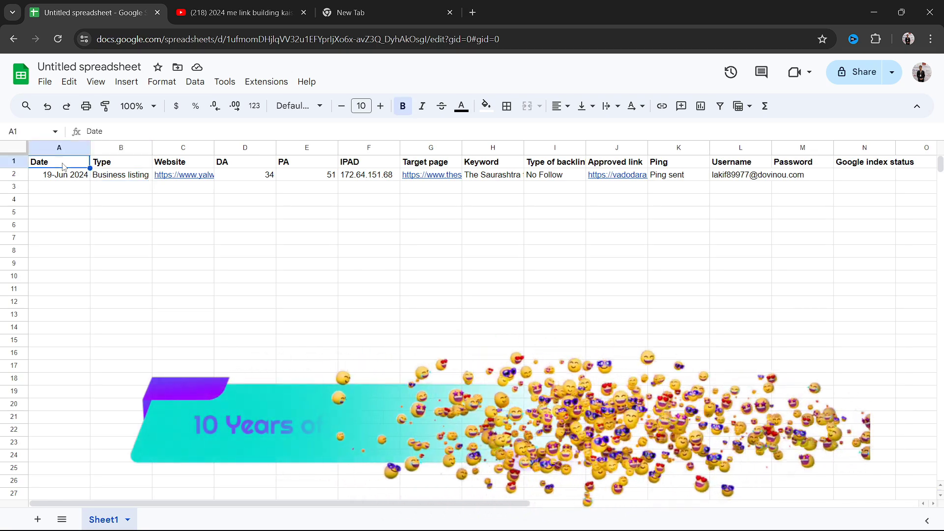
Review the tracking sheet's header row from Type through IPAD, Target page, Keyword, Type of backlink and Username to Google index status.
click(116, 164)
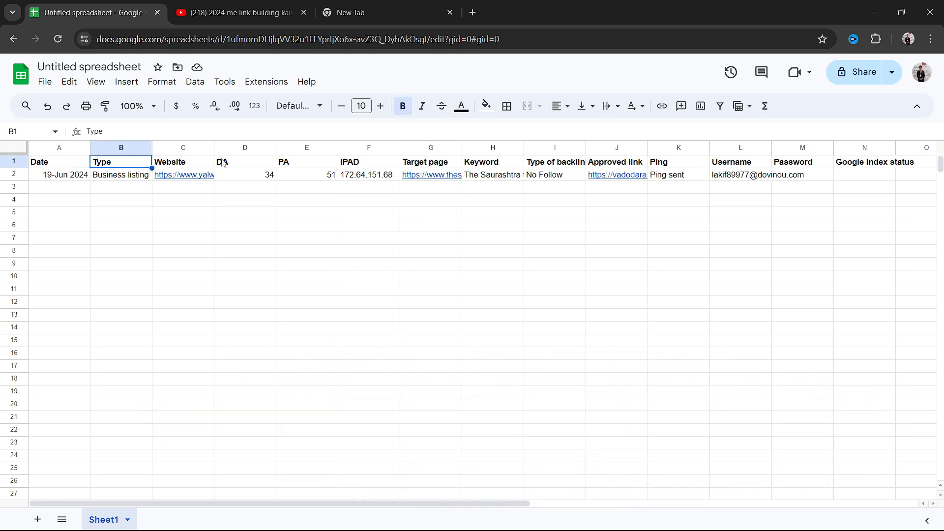
click(364, 166)
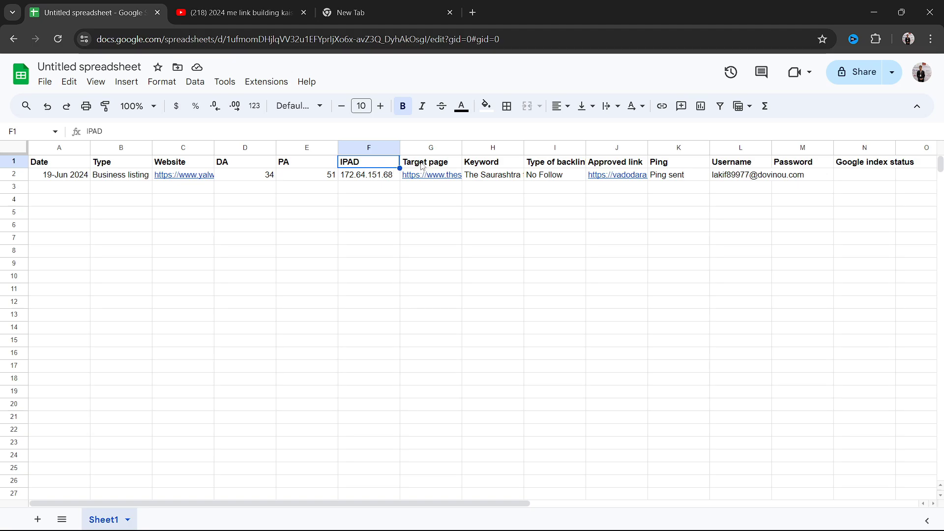
click(424, 166)
click(486, 164)
click(563, 168)
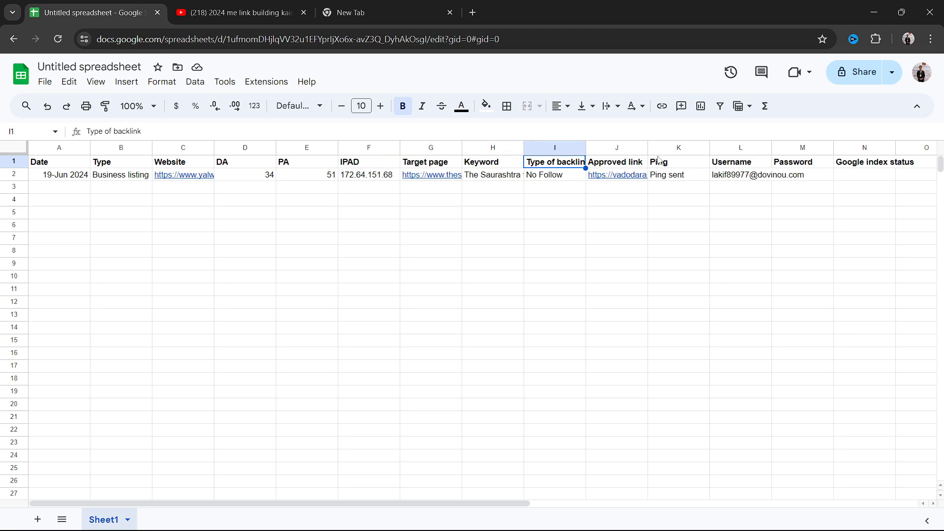
click(733, 167)
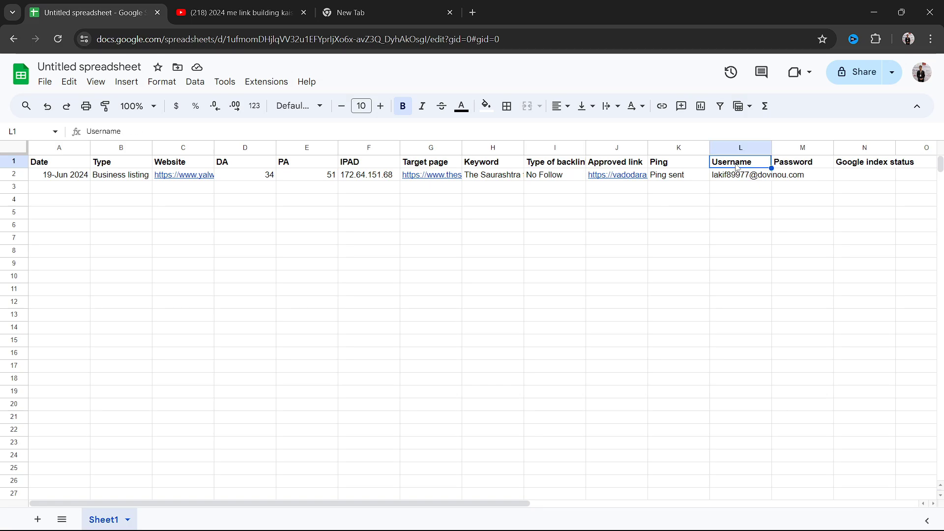
click(864, 178)
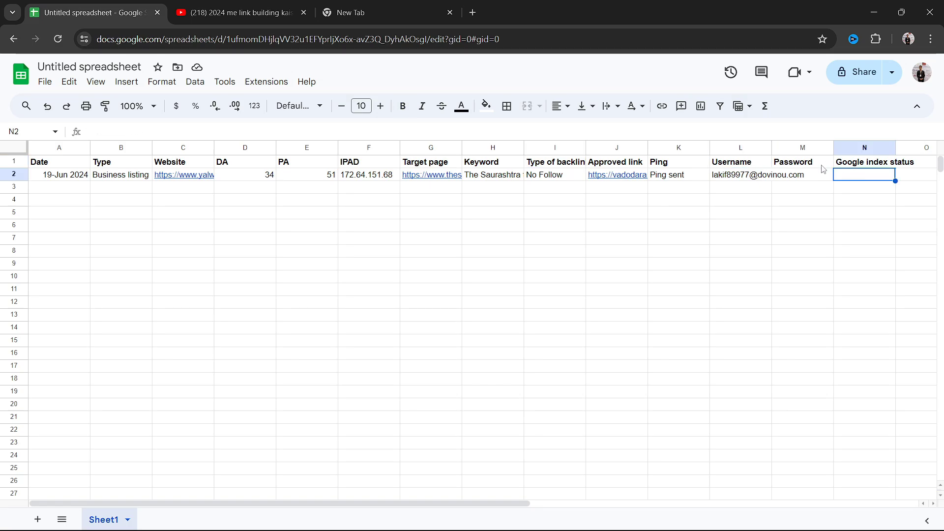
key(Right)
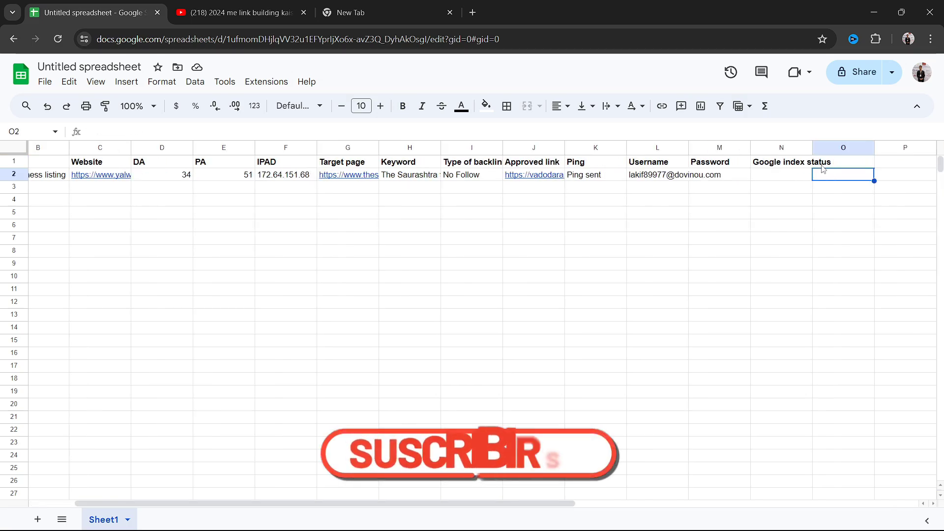
Go back through the sample entry in row 2, cell by cell, to its Date cell.
key(Left)
key(Left)
key(Left)
key(Left)
key(Left)
key(Left)
key(Left)
key(Left)
key(Left)
key(Left)
key(Left)
key(Left)
key(Left)
key(Left)
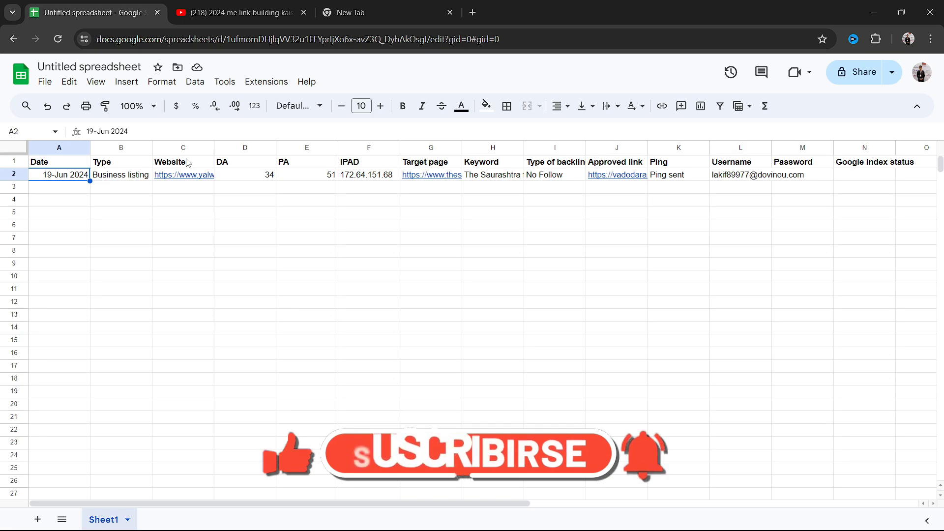
Widen the Website column and fit the Target page column to its content so both full URLs are readable.
drag(214, 148, 270, 147)
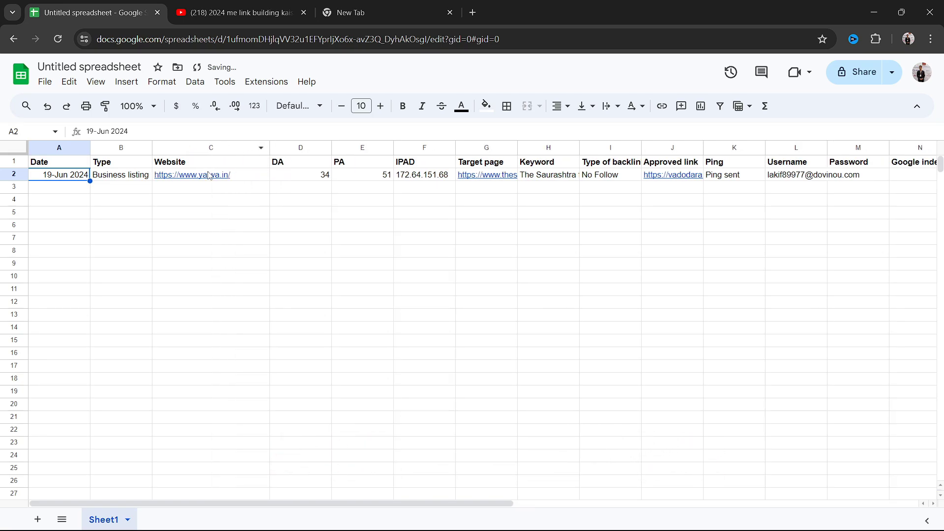
mouse_move(210, 176)
drag(518, 147, 573, 148)
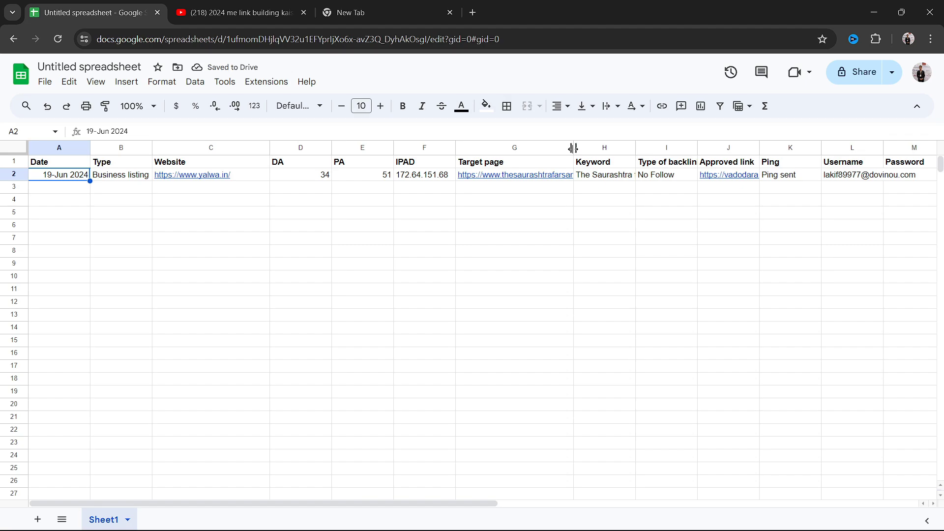
double_click(573, 148)
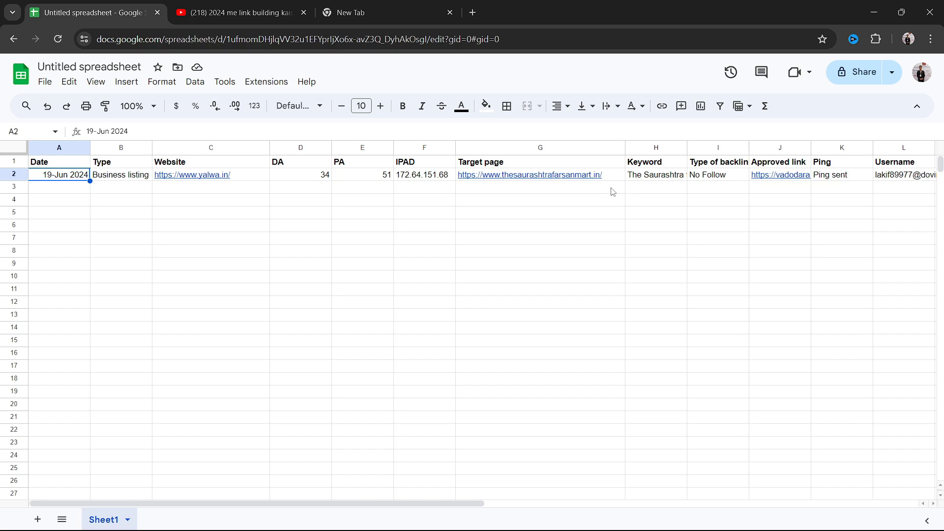
Examine the row 2 entries from Keyword through type of backlink, approved link and ping to the Google index status column.
click(634, 179)
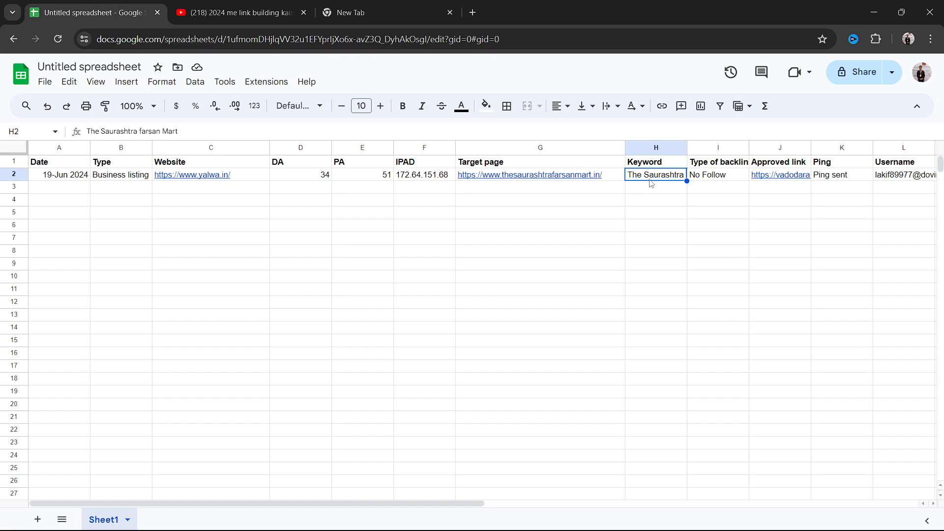
click(704, 188)
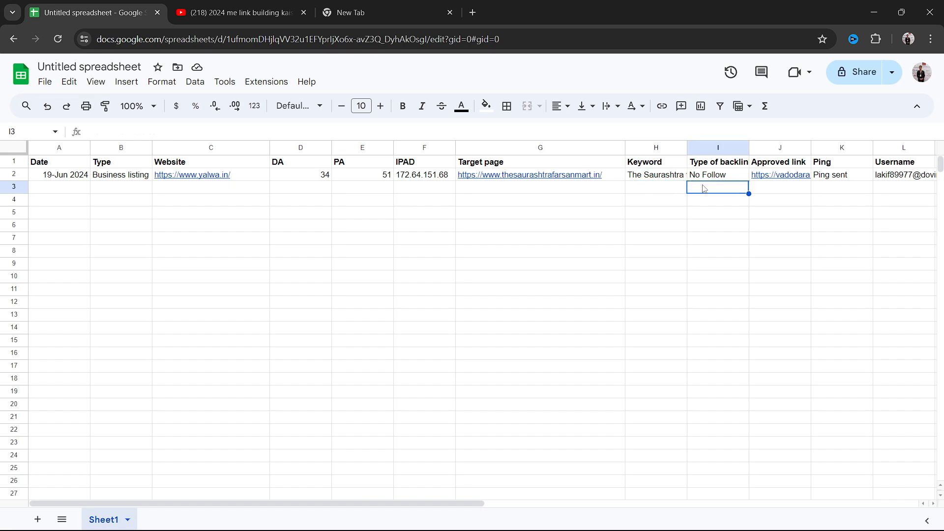
key(Up)
key(Right)
key(Right)
key(Left)
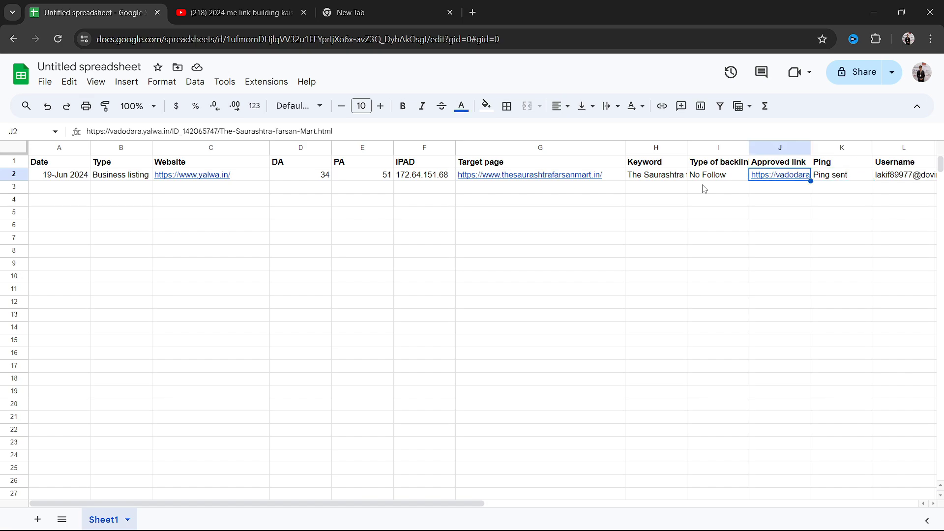
key(Right)
key(Right)
key(Left)
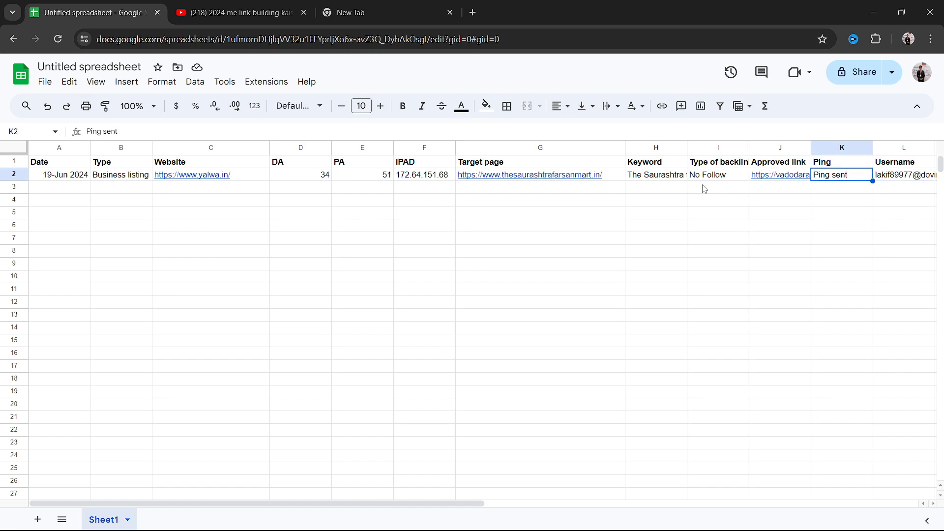
key(Left)
key(Left)
key(Right)
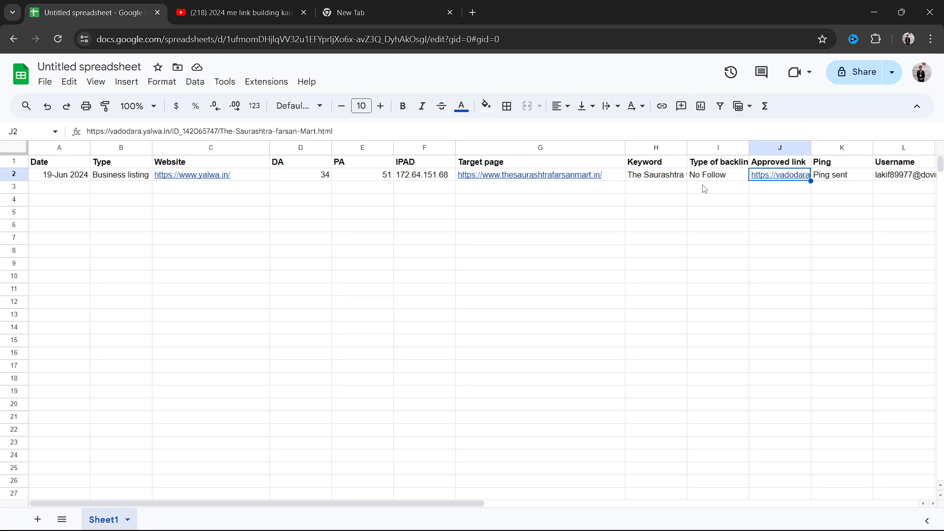
key(Right)
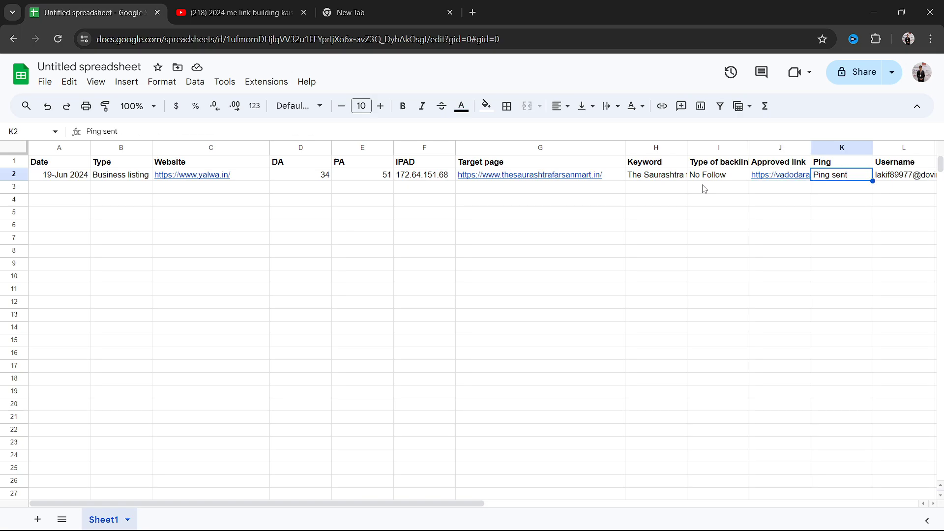
key(Right)
key(Right)
key(Right)
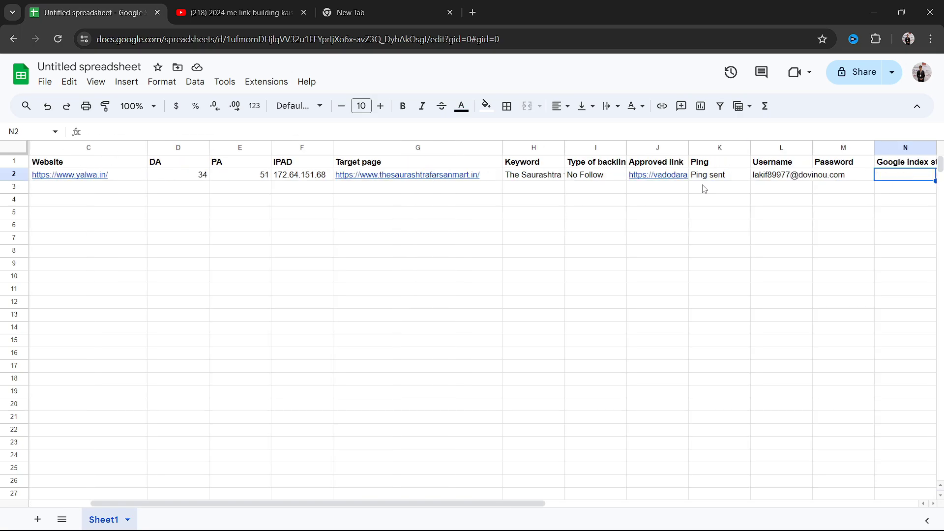
key(Right)
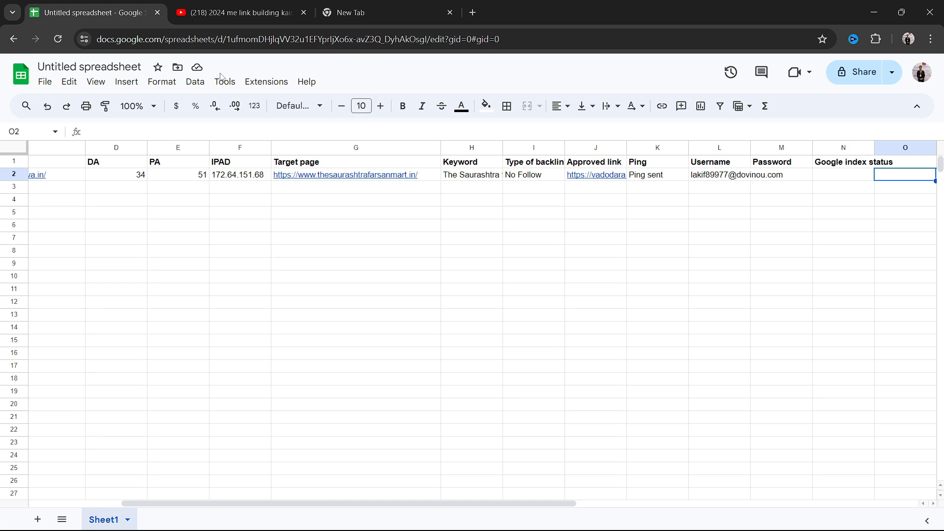
Search Google for "business listing sites" in the empty browser tab.
click(329, 10)
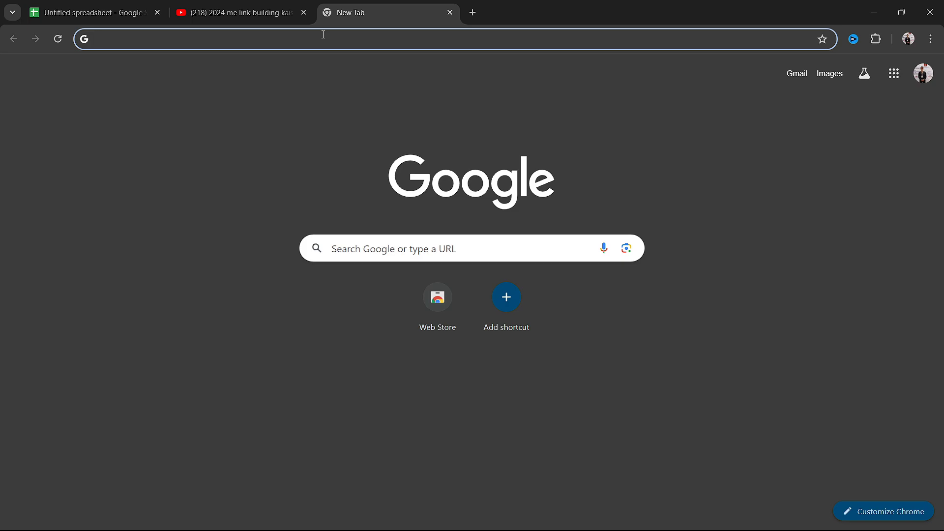
text(pro)
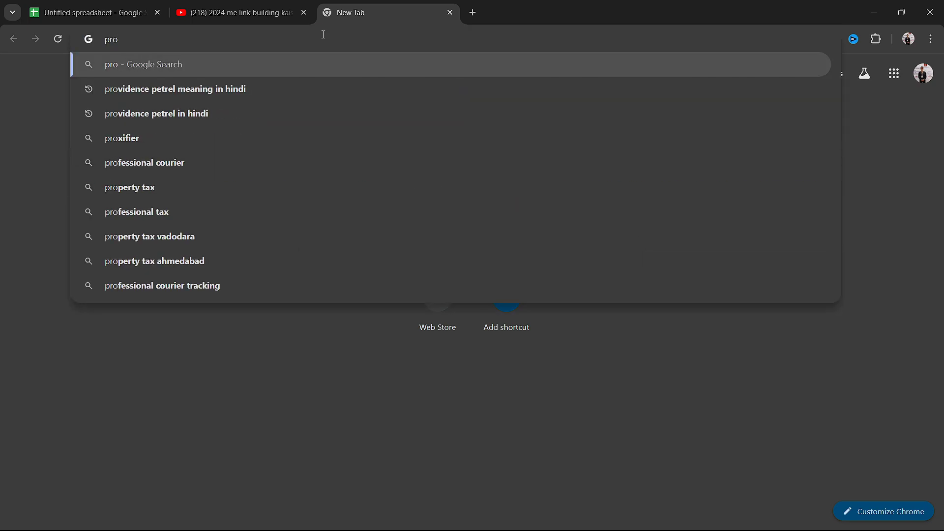
key(BackSpace)
key(BackSpace)
key(BackSpace)
text(business)
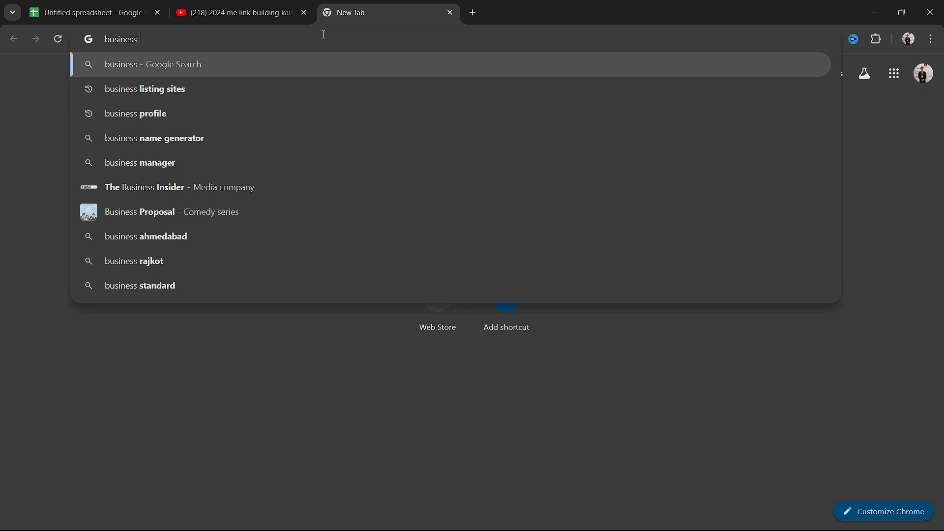
click(184, 95)
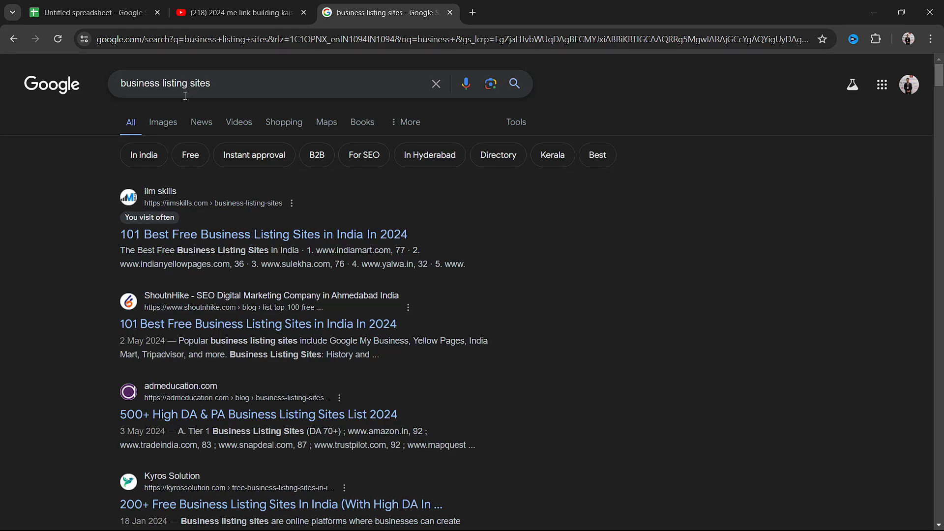
click(140, 15)
click(356, 186)
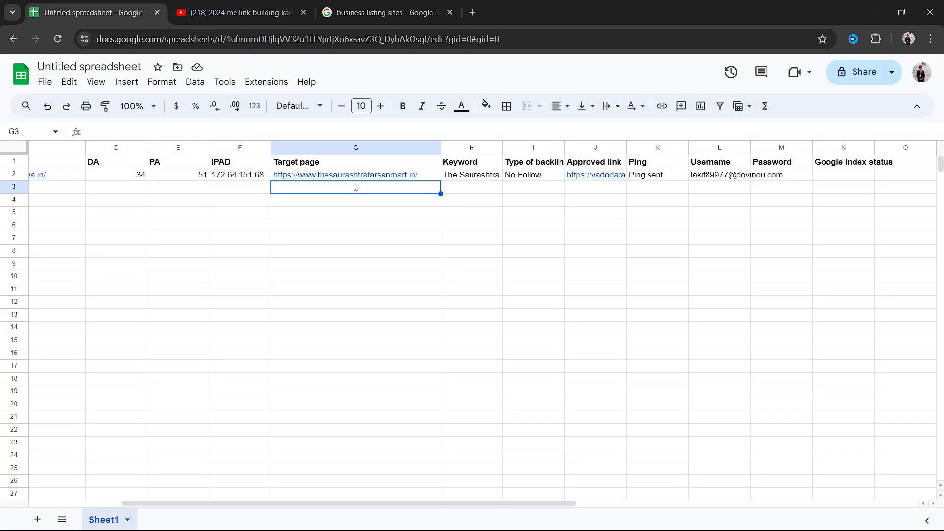
key(Up)
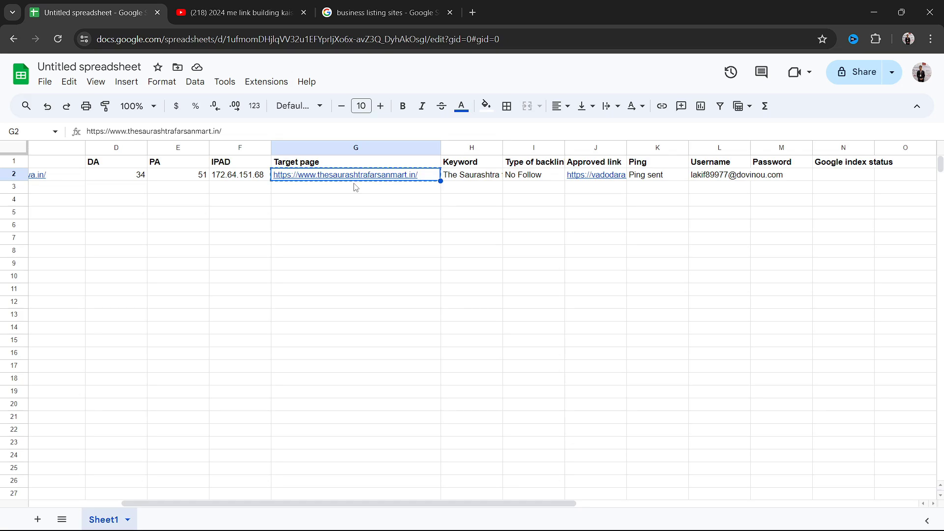
click(473, 12)
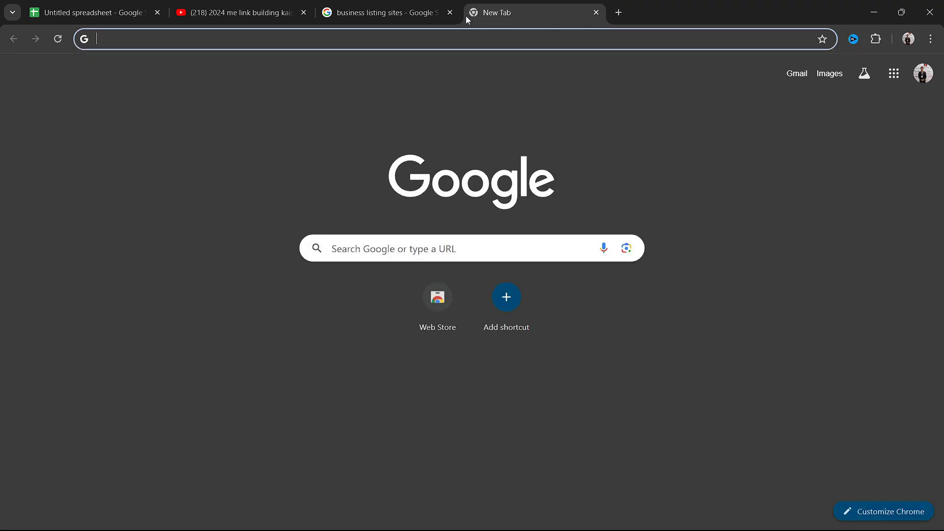
text(https://www.thesaurashtrafarsanmart.in/)
key(Return)
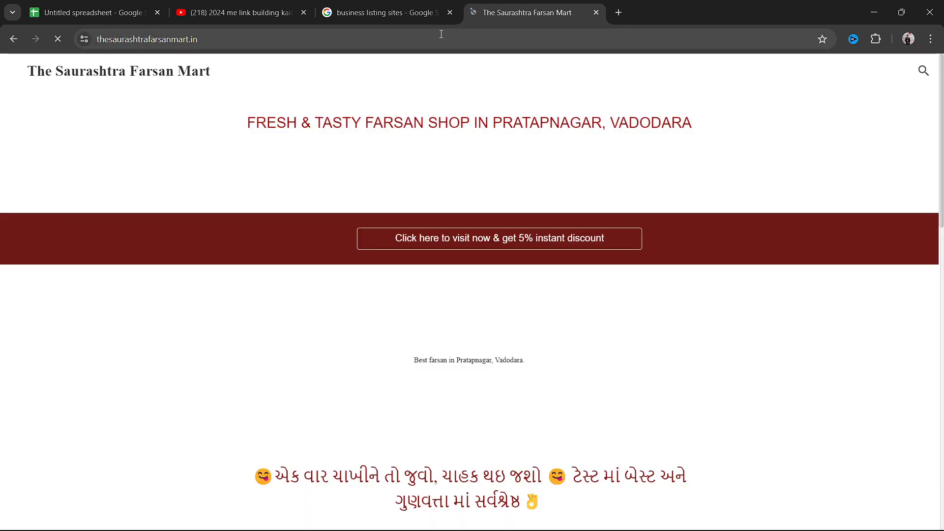
scroll(440, 162, down, 8)
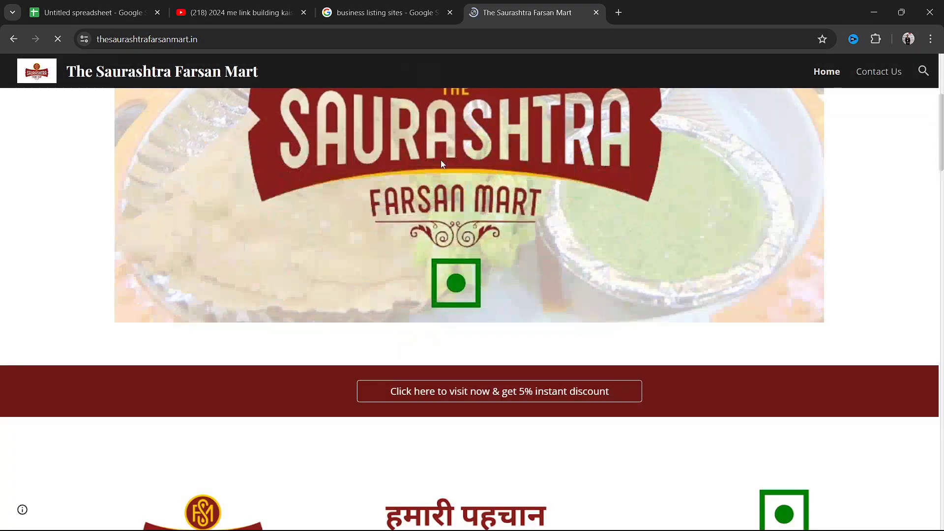
scroll(441, 164, down, 6)
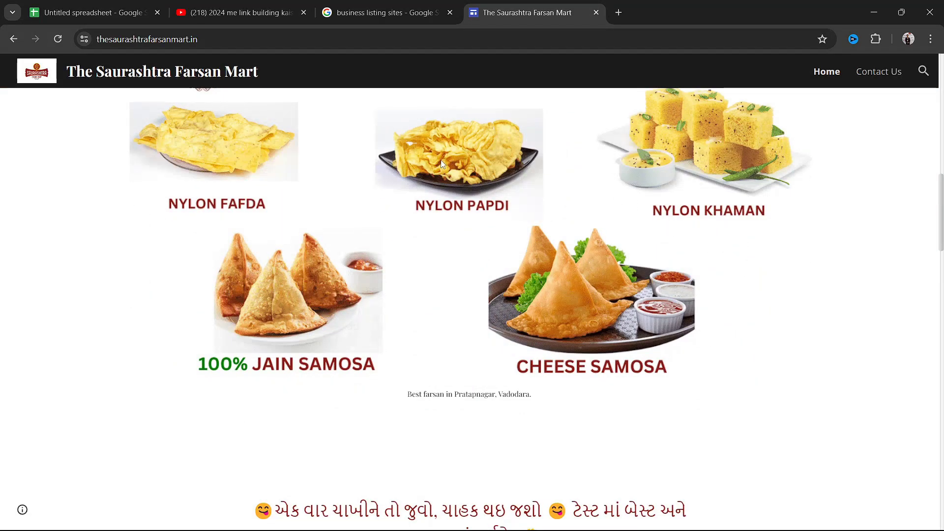
scroll(441, 161, up, 4)
scroll(441, 164, up, 10)
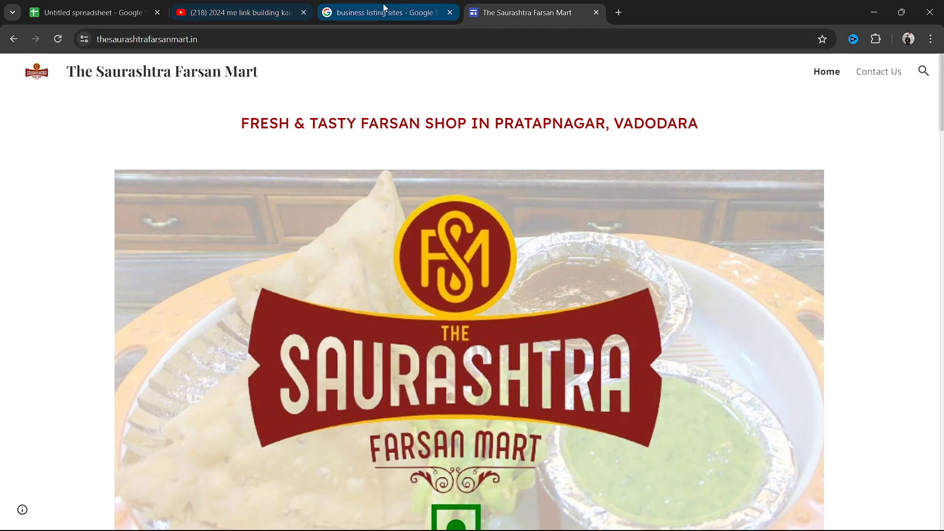
Look through the Google results for business listing sites and open the iim skills "101 Best Free Business Listing Sites" article in a new tab.
click(368, 13)
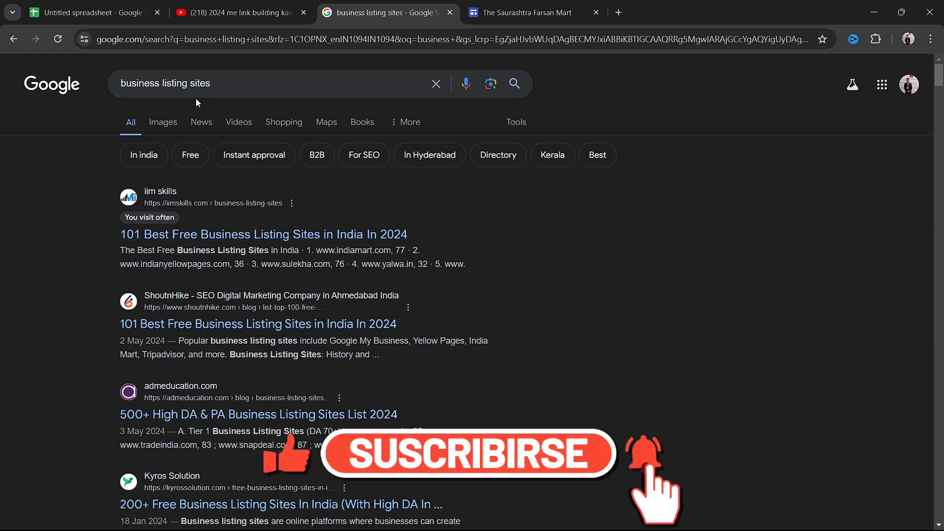
scroll(206, 236, down, 20)
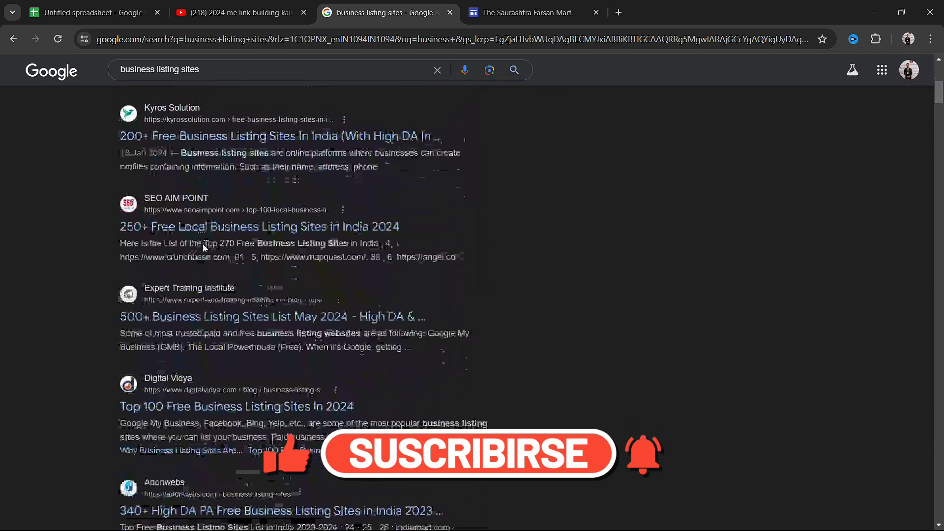
scroll(203, 247, up, 20)
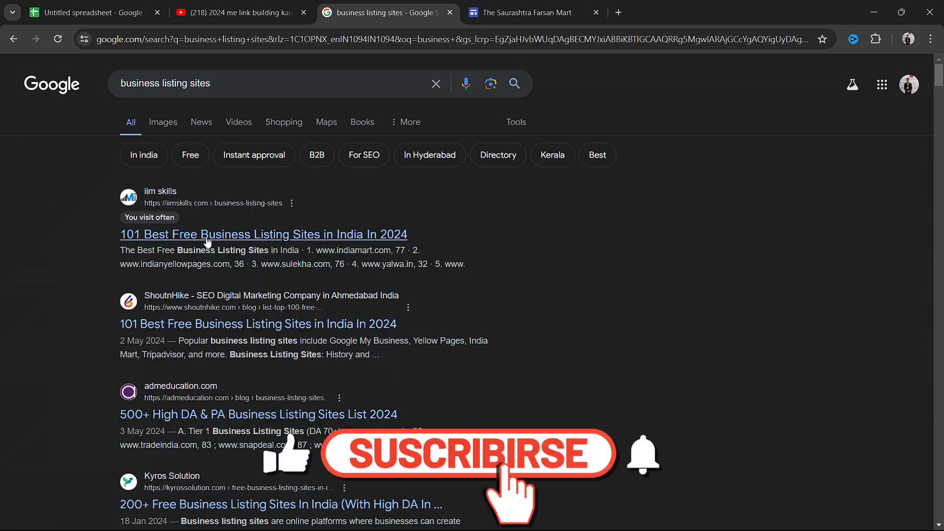
right_click(240, 237)
click(266, 246)
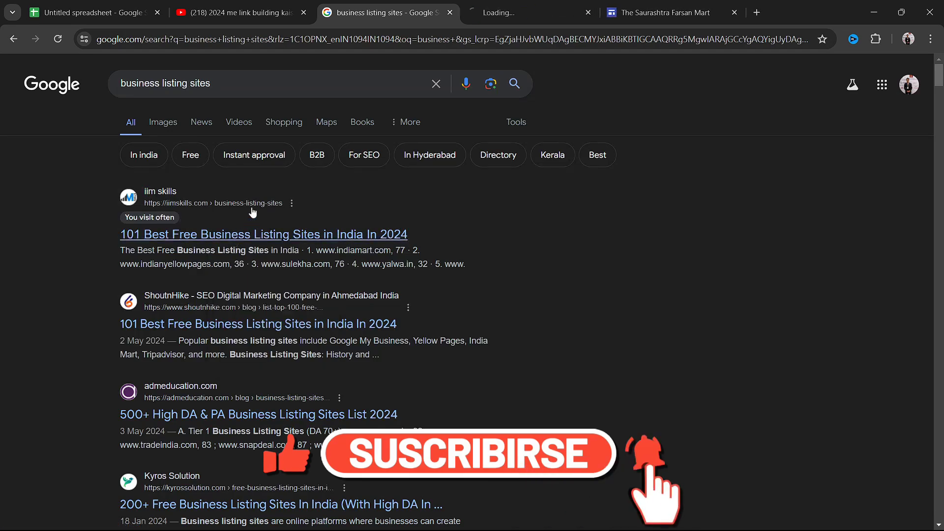
click(484, 16)
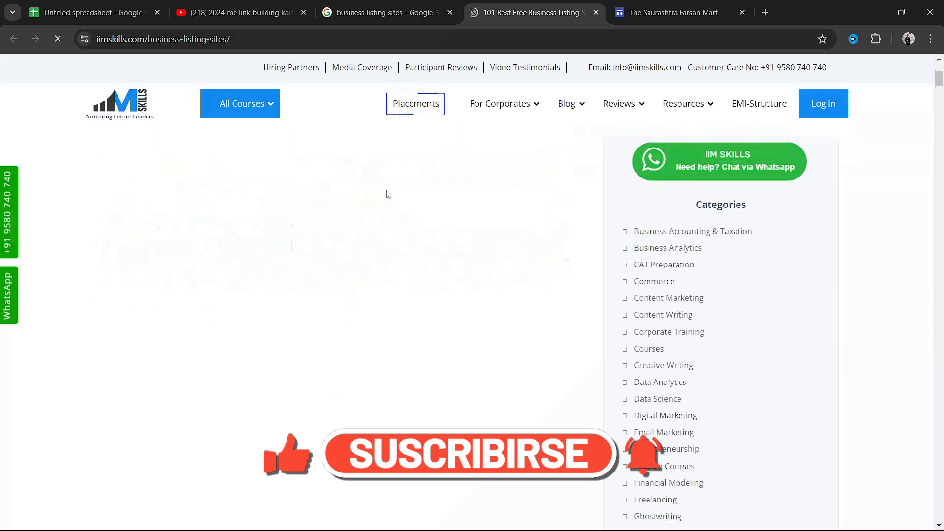
scroll(388, 194, down, 20)
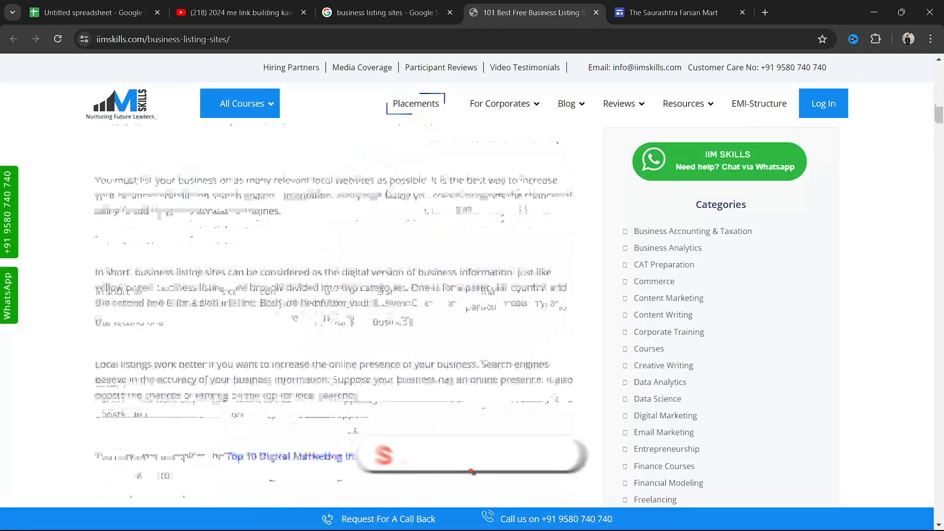
scroll(388, 192, down, 15)
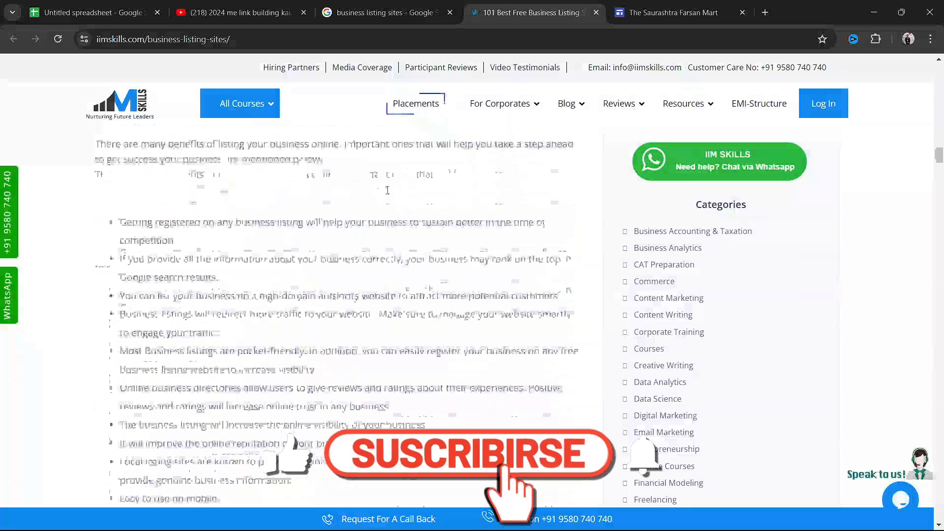
scroll(389, 194, down, 15)
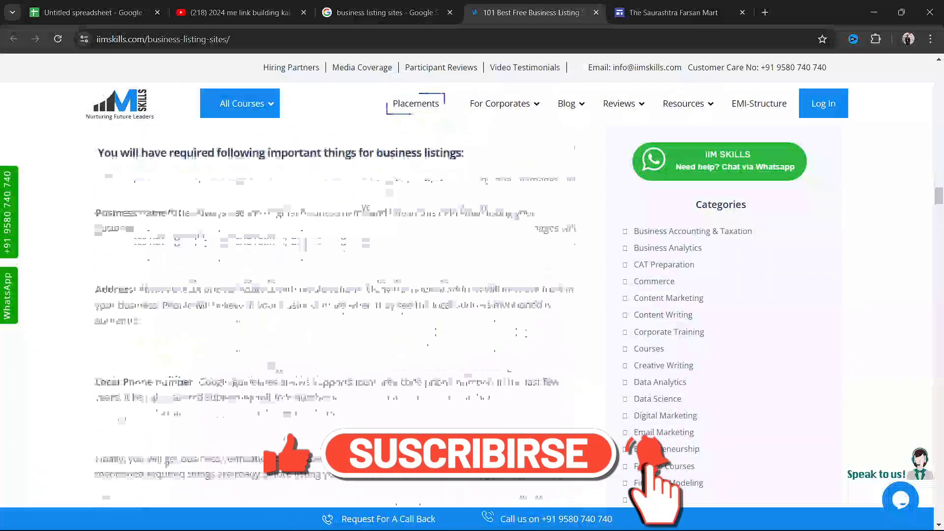
scroll(403, 197, down, 20)
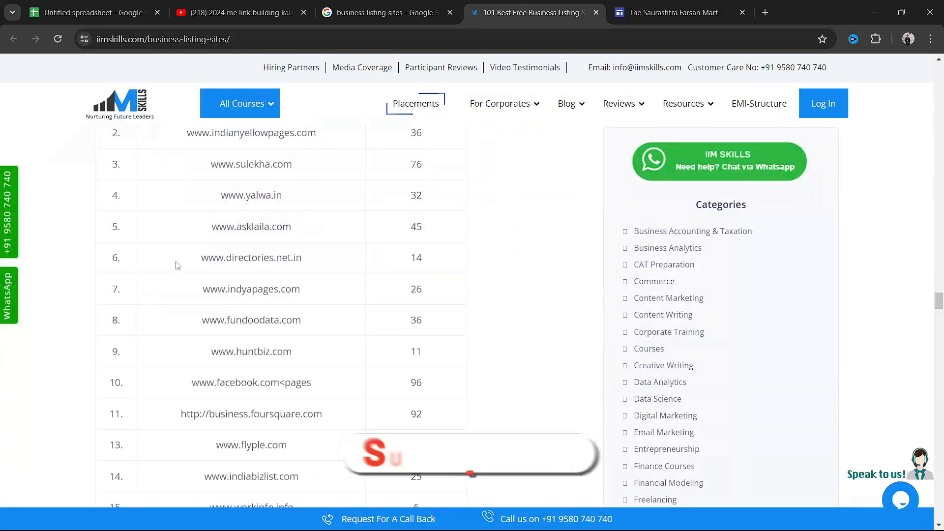
scroll(211, 255, up, 1)
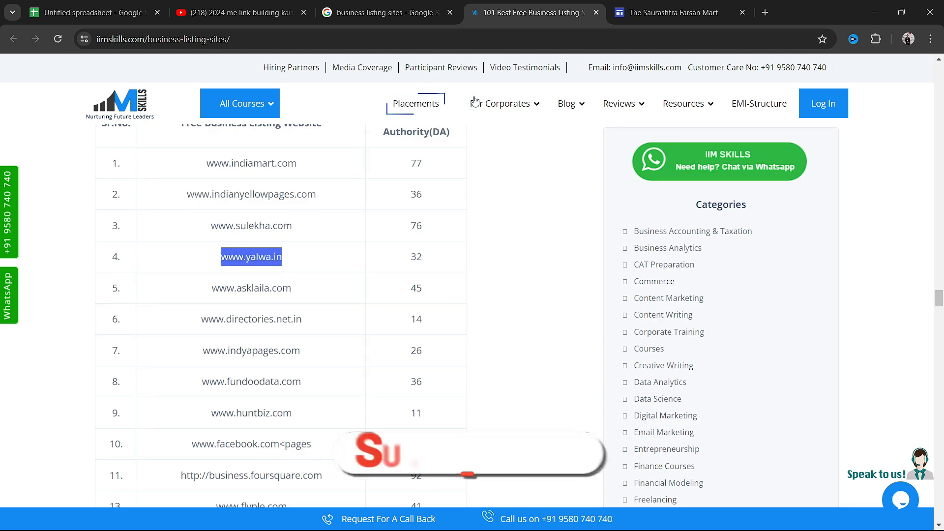
click(765, 12)
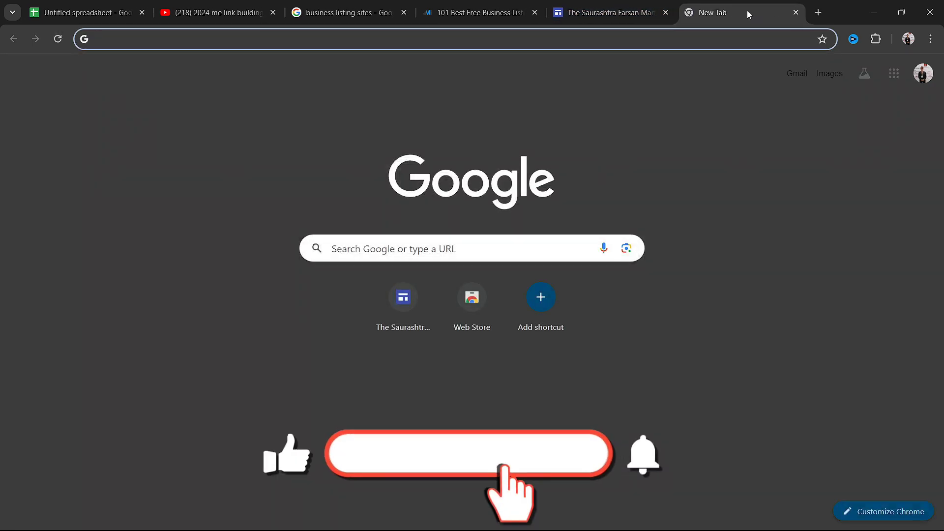
text(www.yalwa.in)
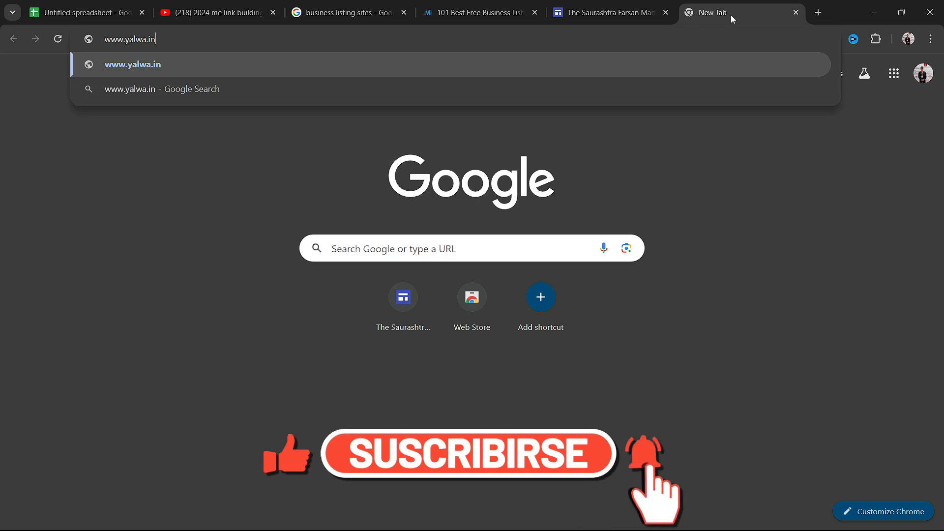
key(Return)
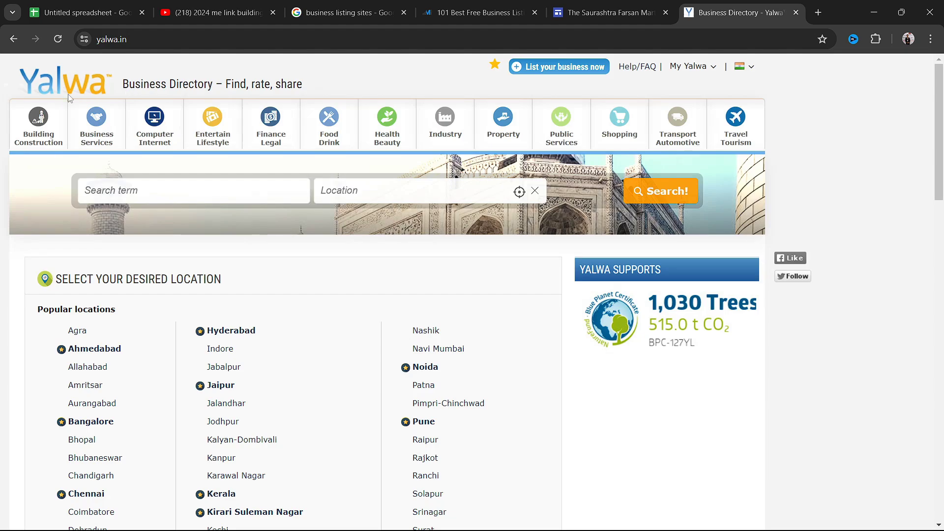
Copy the full URL of the Yalwa home page.
click(179, 41)
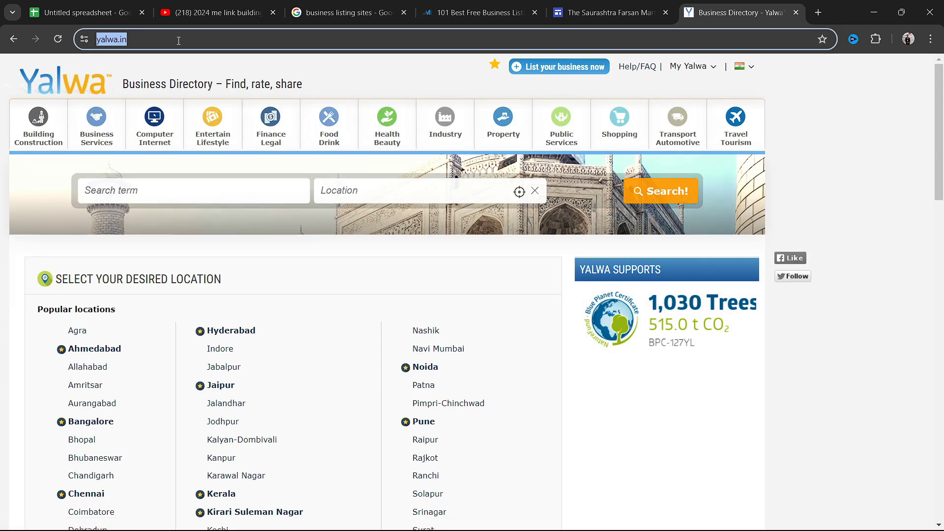
drag(206, 40, 93, 39)
key(ctrl+c)
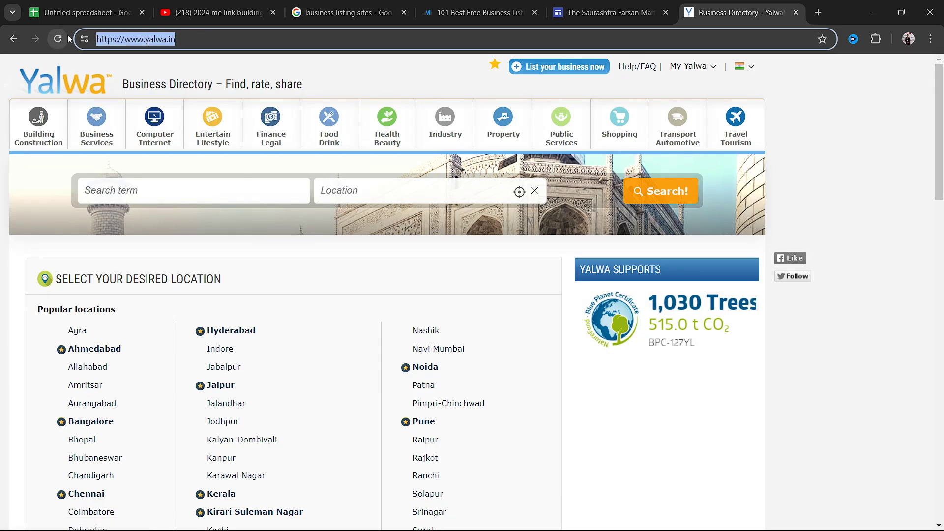
Search Google for "da pa checker" in a new tab and open the Website SEO Checker result.
click(813, 14)
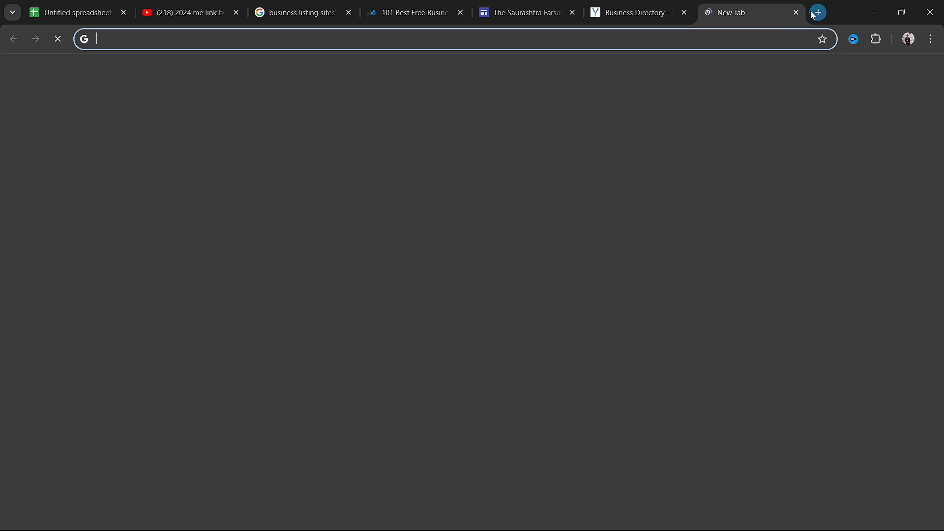
text(DA)
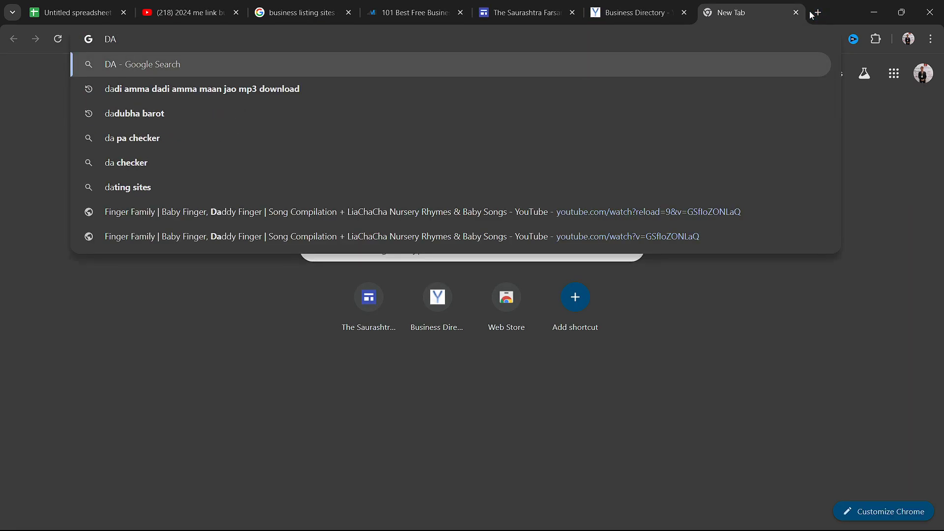
click(203, 138)
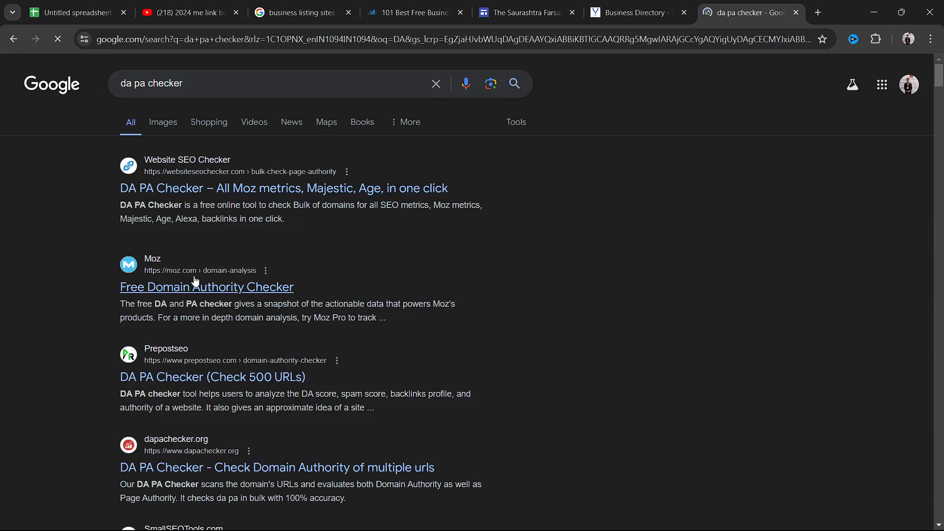
click(211, 196)
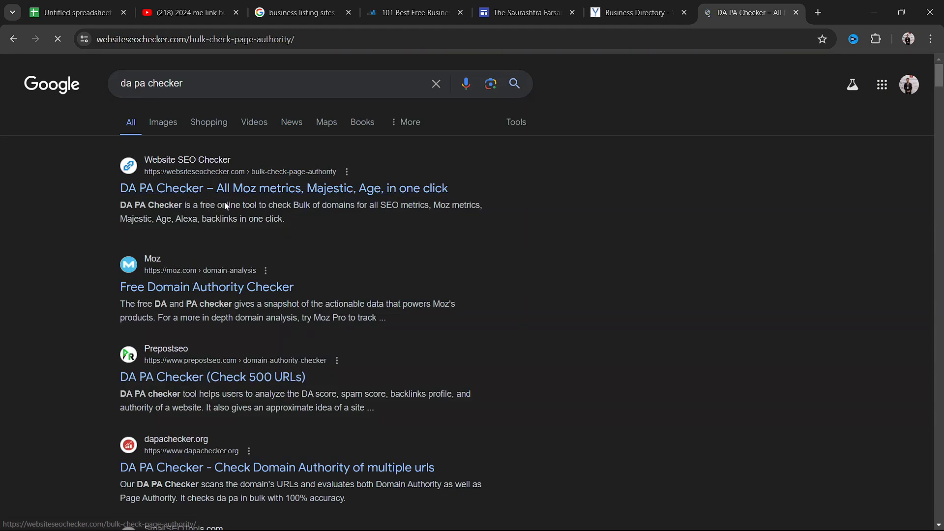
click(334, 112)
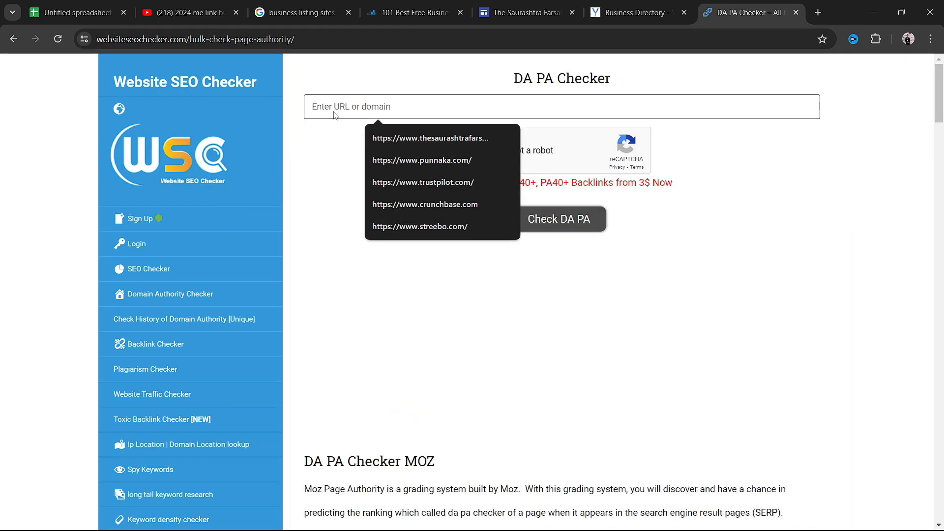
key(ctrl+v)
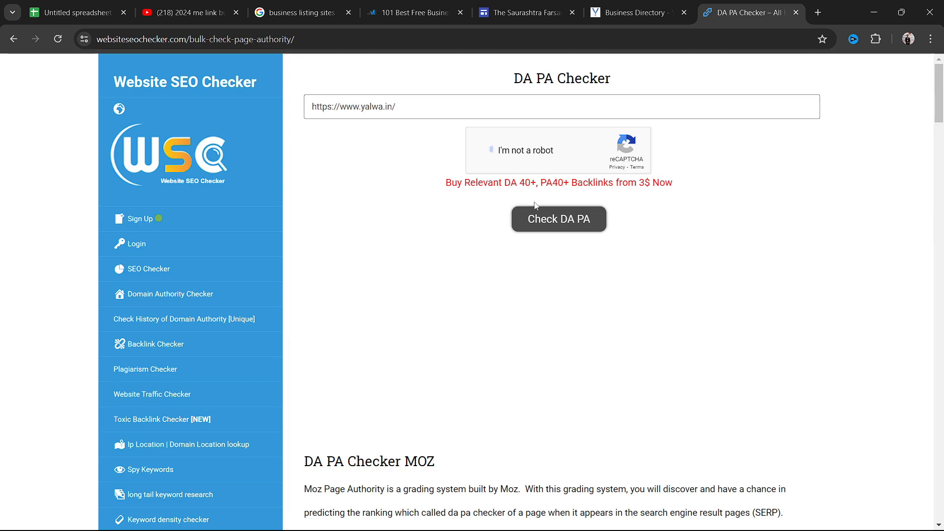
click(540, 222)
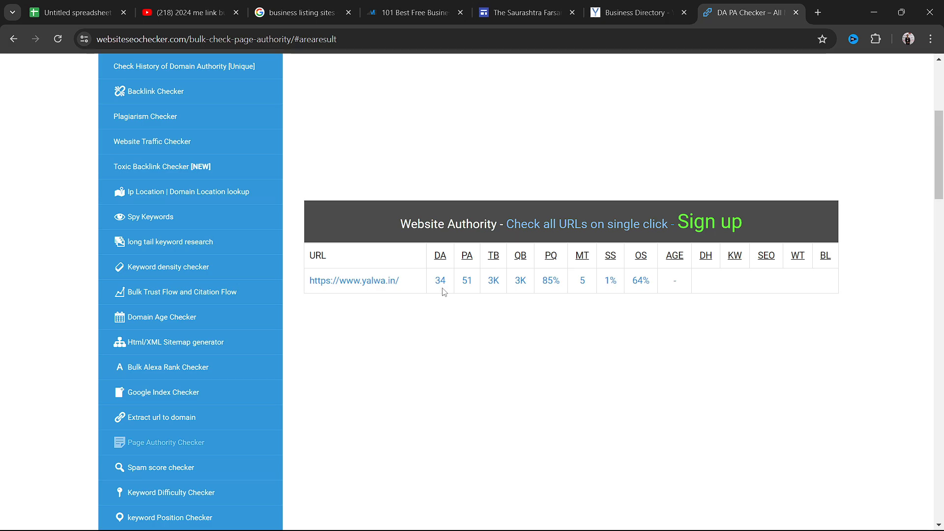
scroll(438, 295, up, 5)
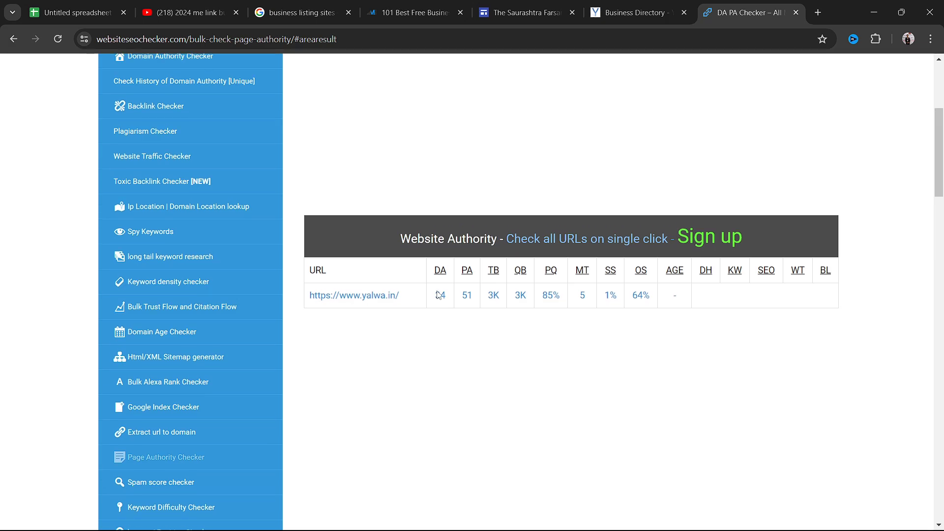
scroll(441, 288, down, 9)
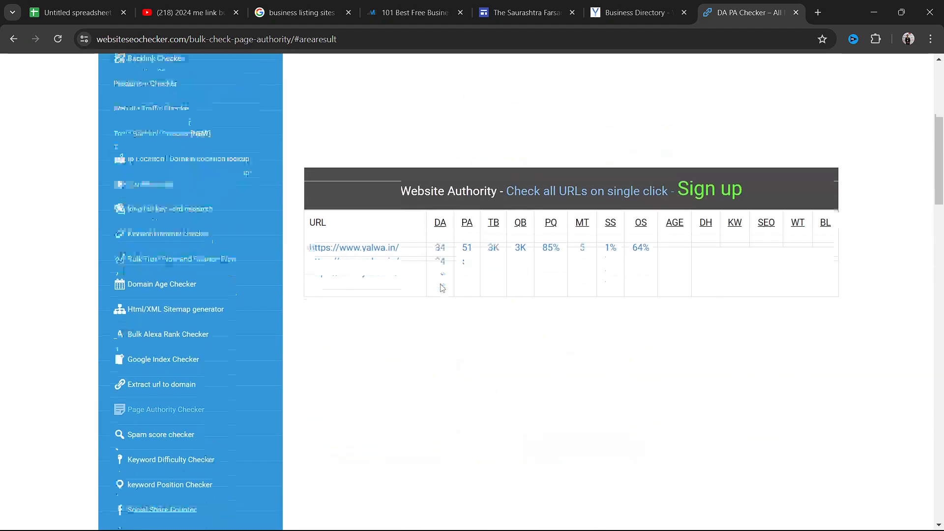
scroll(441, 288, up, 6)
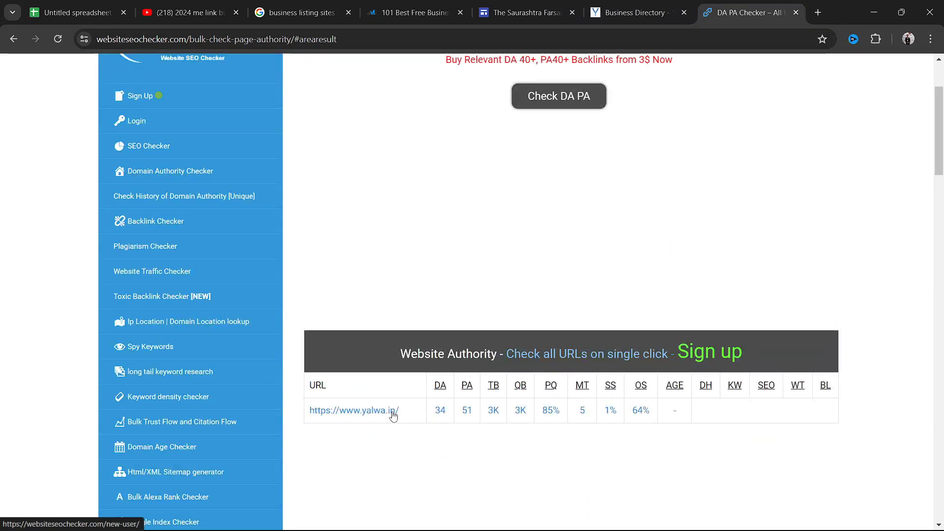
Return to the backlink tracking spreadsheet and examine the row 2 entries for Website, DA, PA and IPAD.
click(104, 17)
click(167, 199)
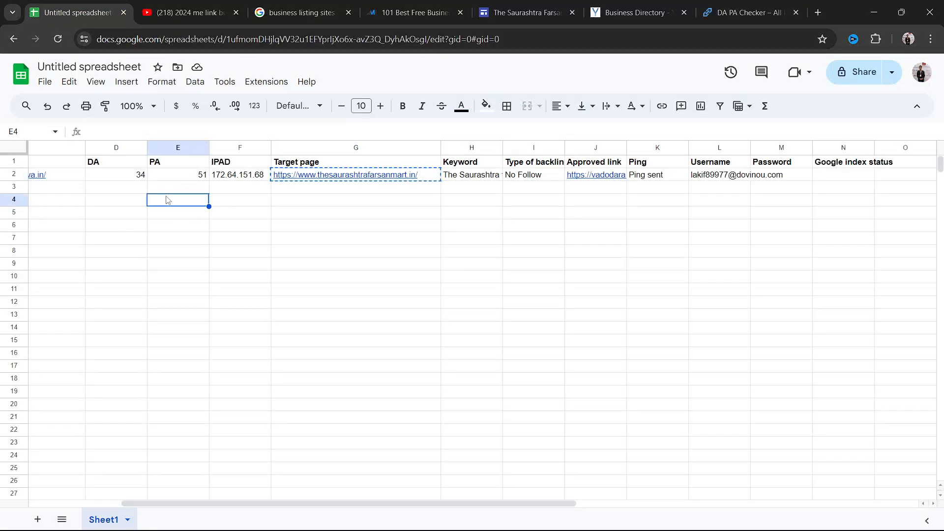
key(Up)
key(Up)
key(Up)
key(Left)
key(Left)
key(Left)
key(Left)
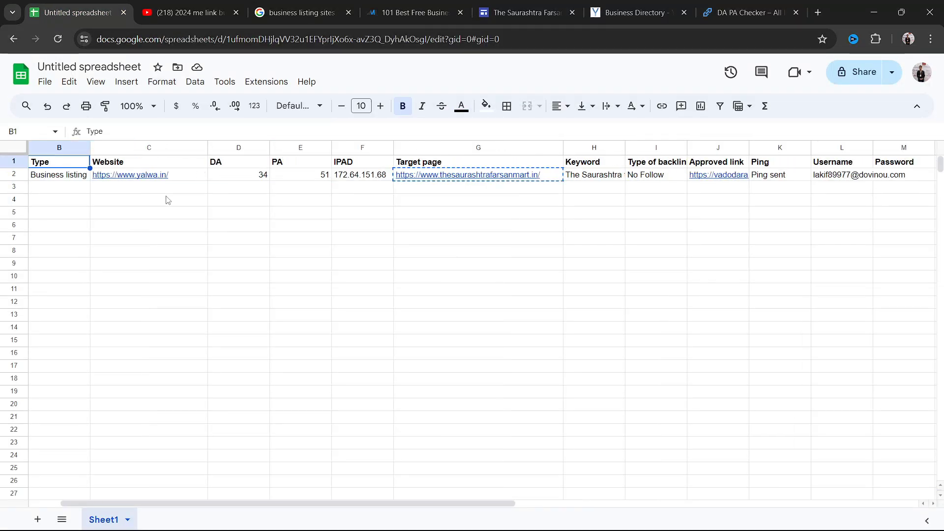
key(Down)
key(Right)
key(Right)
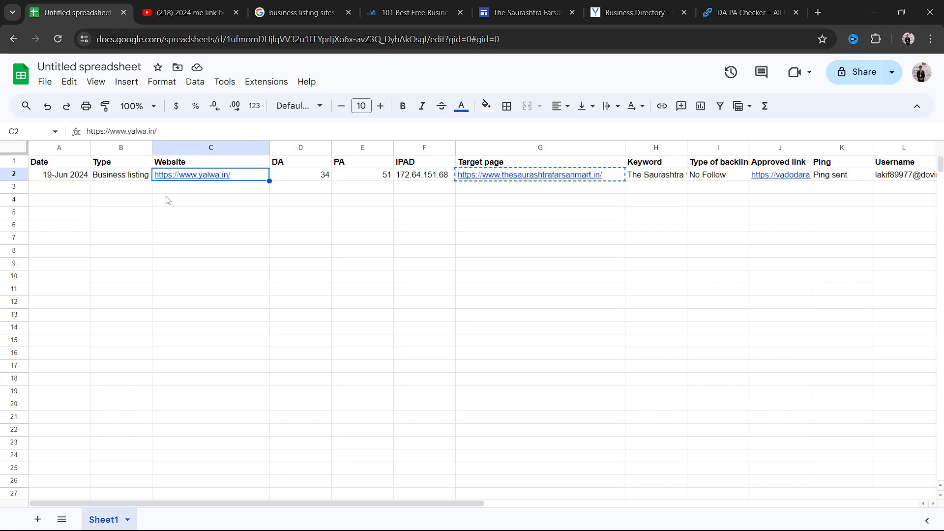
key(Right)
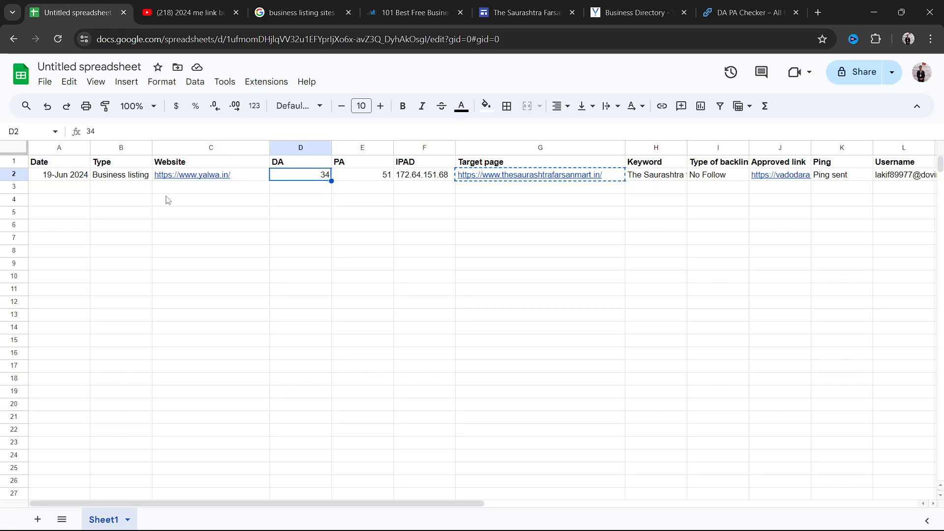
key(Right)
key(Right)
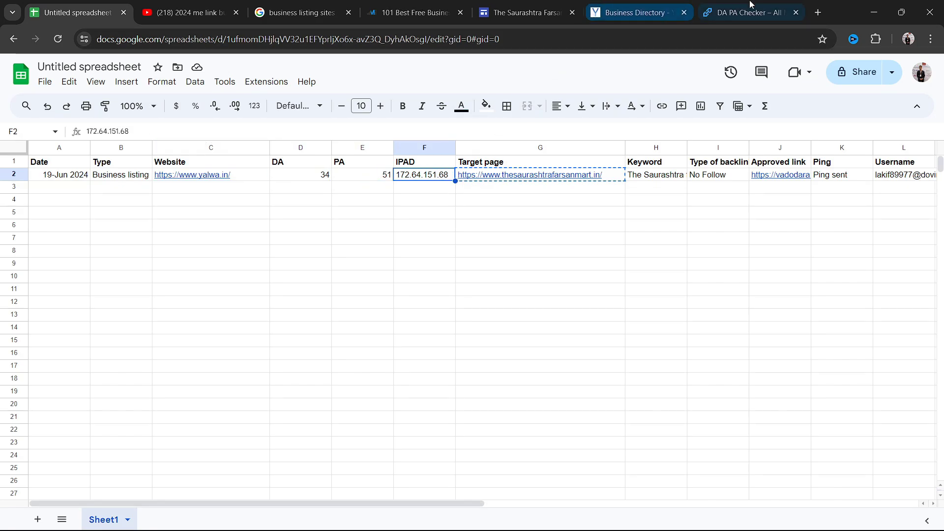
Search for "da pa checker" again in a new tab and open the Prepostseo DA PA Checker.
click(817, 13)
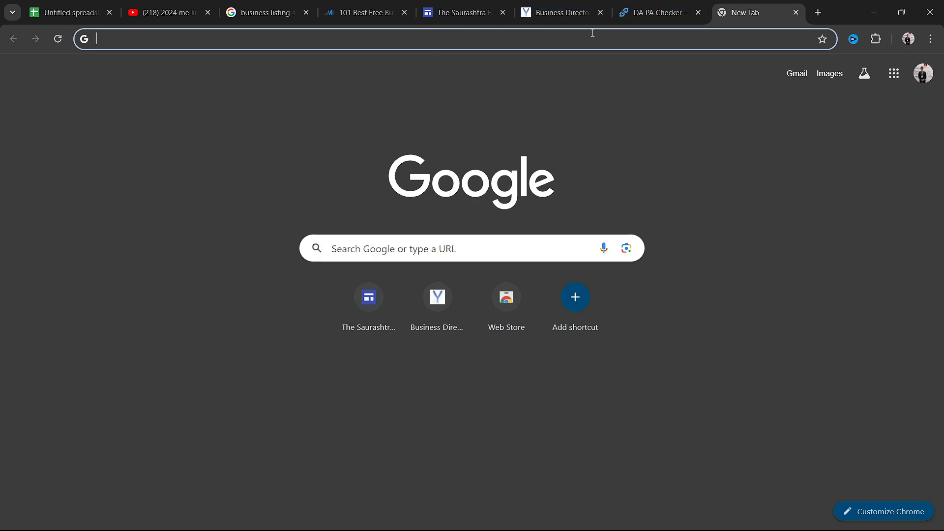
text(da pa)
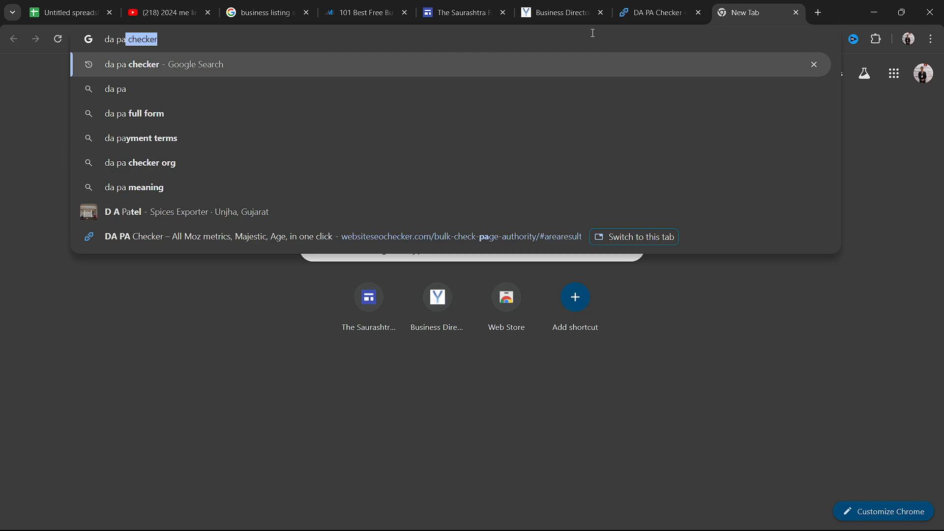
key(Return)
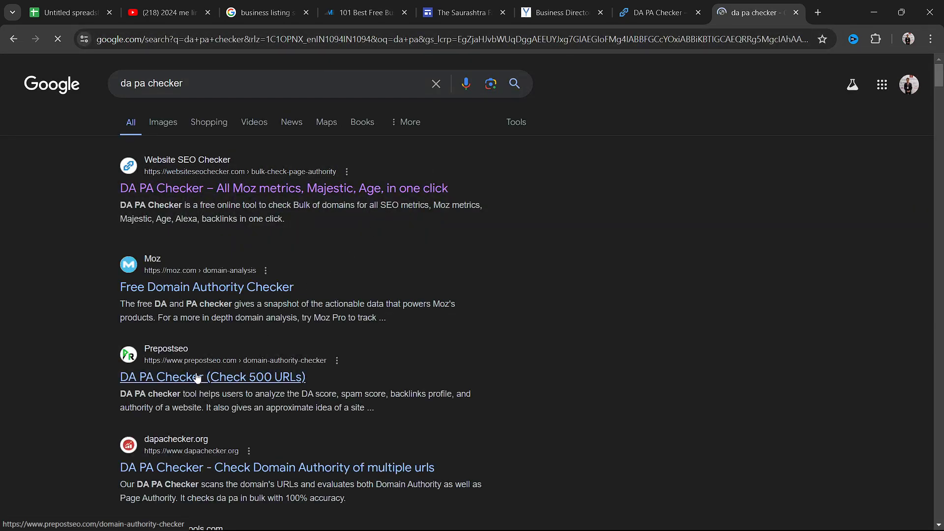
click(197, 377)
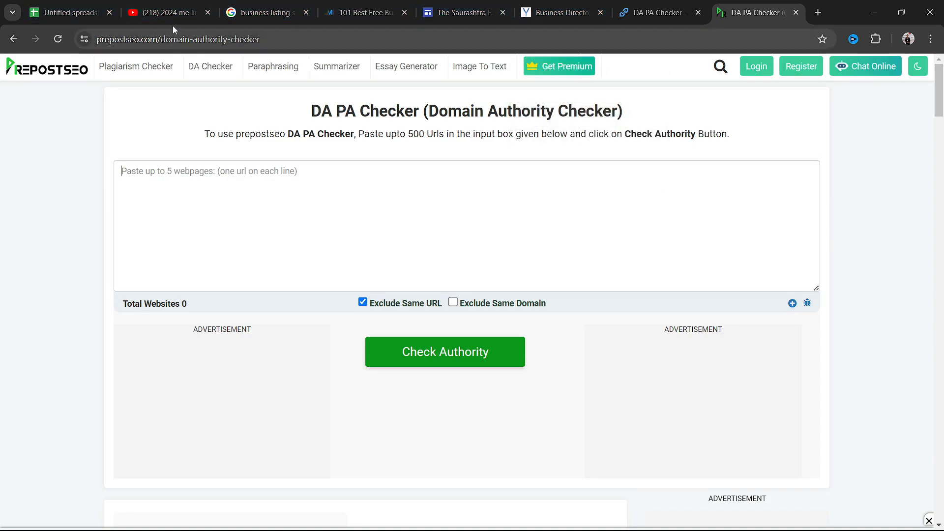
click(243, 229)
key(ctrl+v)
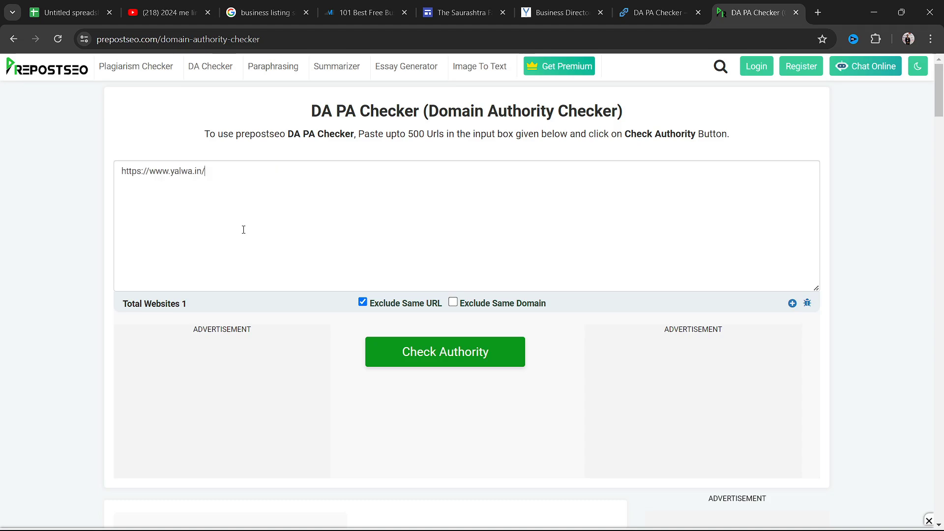
click(453, 302)
click(489, 348)
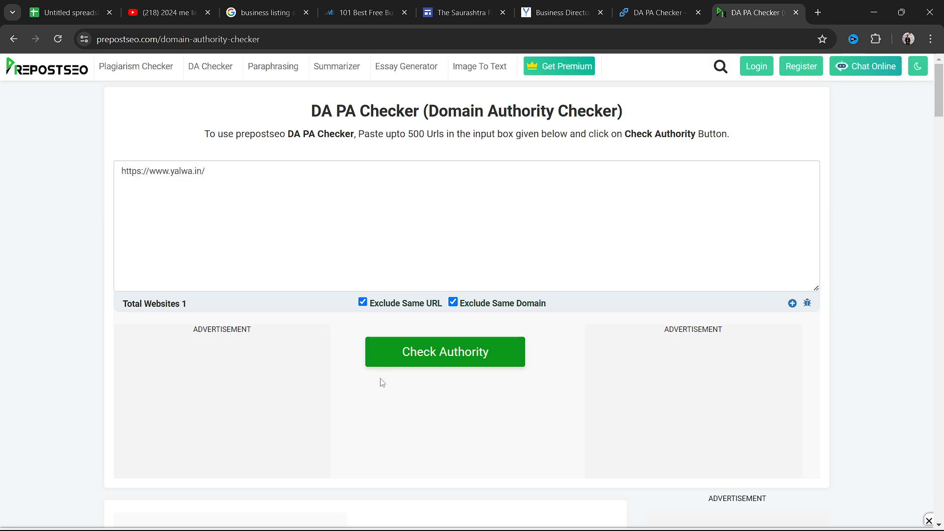
scroll(382, 383, down, 5)
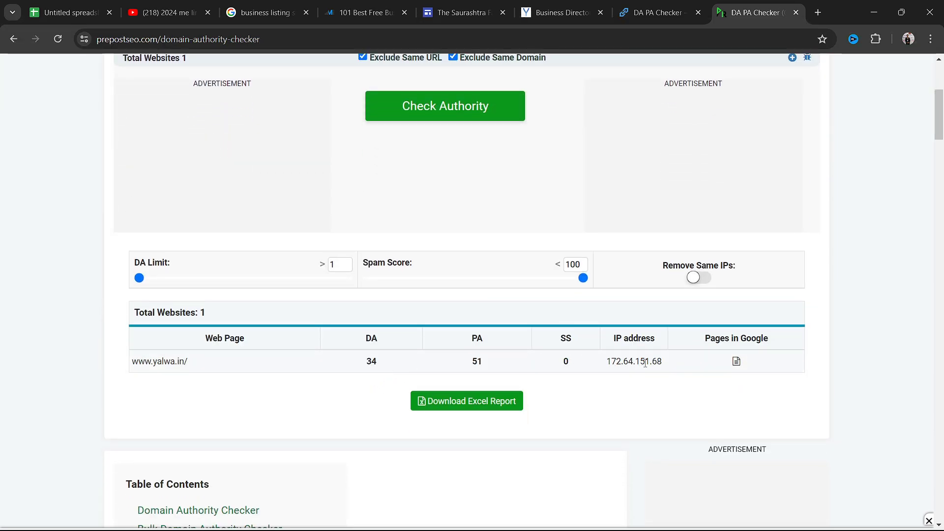
drag(666, 365, 623, 360)
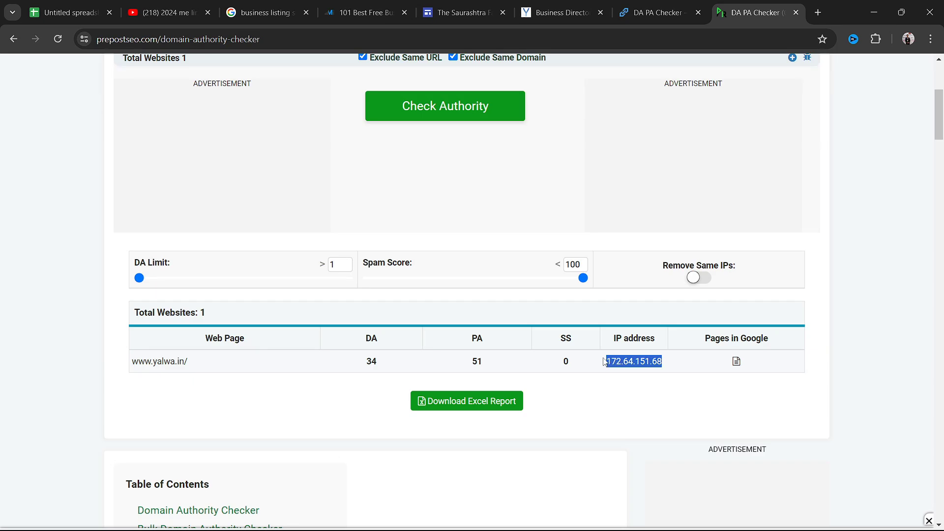
Review the Target page column in the backlink spreadsheet, and view The Saurashtra Farsan Mart and Yalwa sites.
key(ctrl+1)
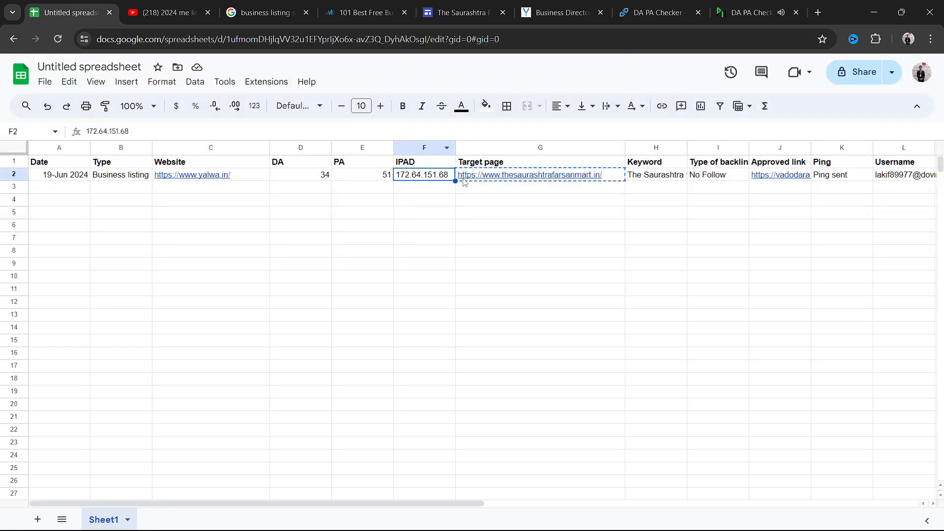
click(503, 190)
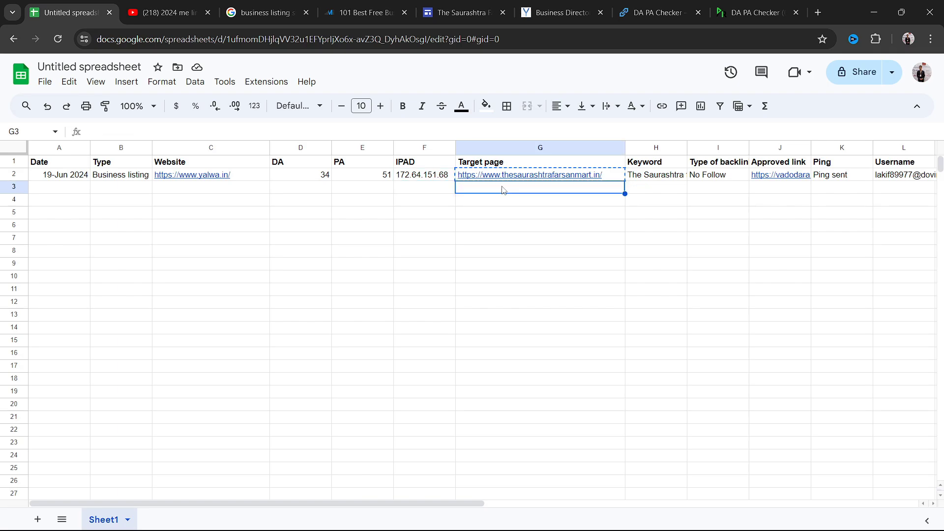
key(ctrl+5)
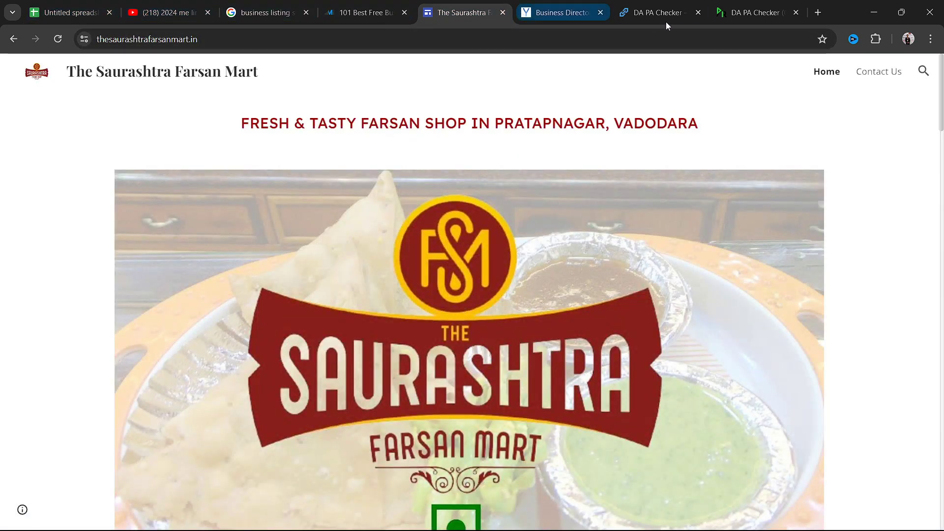
click(568, 17)
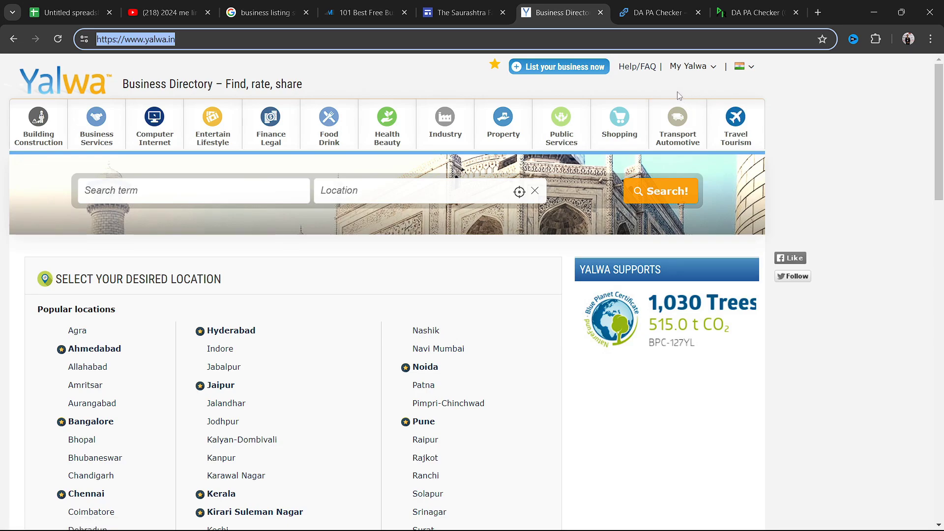
Search Google for "temp mail" in a new tab, open temp-mail.org and copy the temporary email address.
mouse_move(747, 70)
click(818, 12)
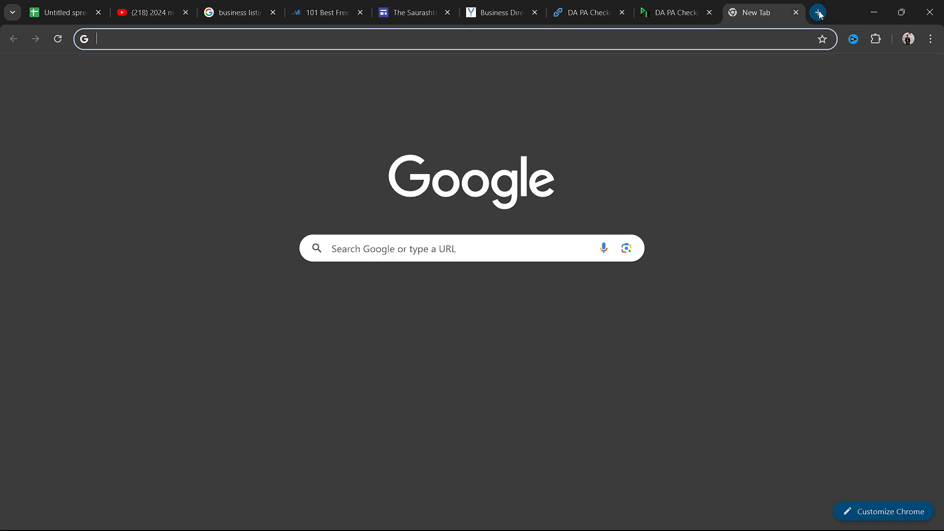
text(temp)
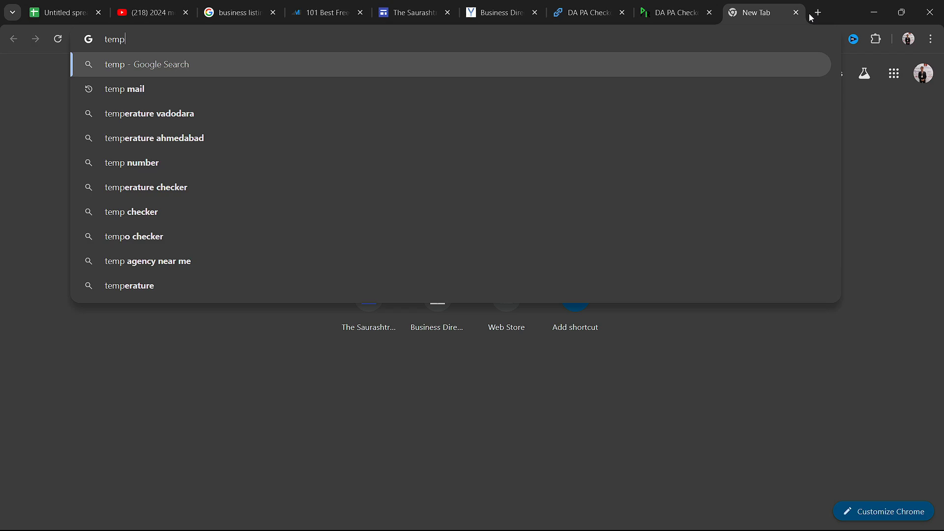
click(169, 90)
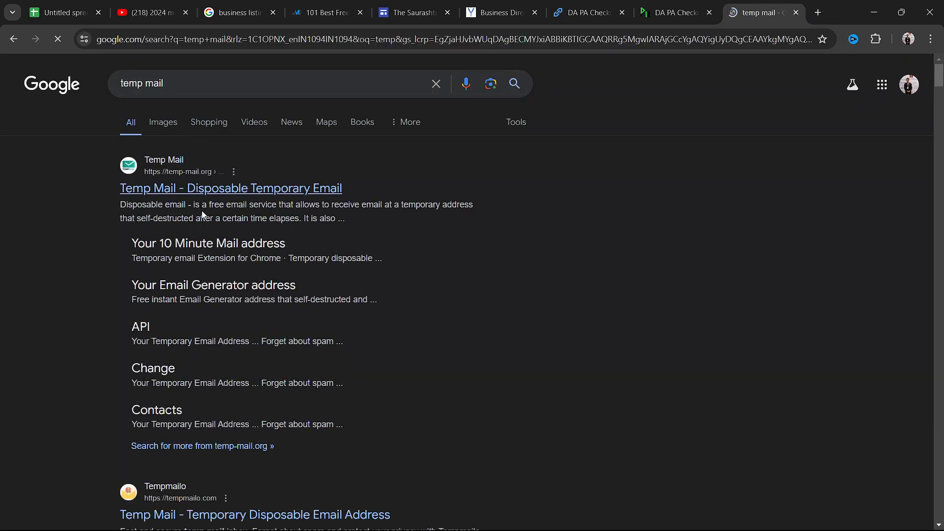
scroll(203, 215, down, 10)
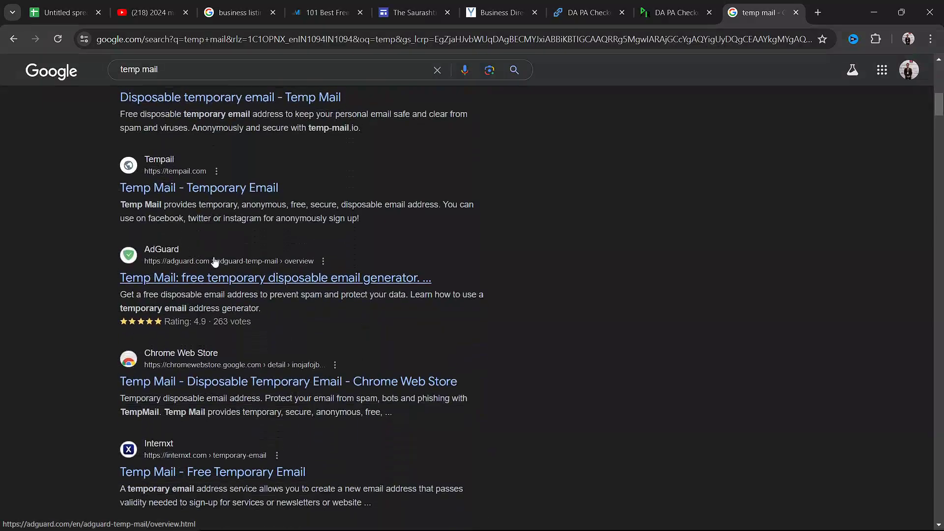
scroll(214, 262, up, 10)
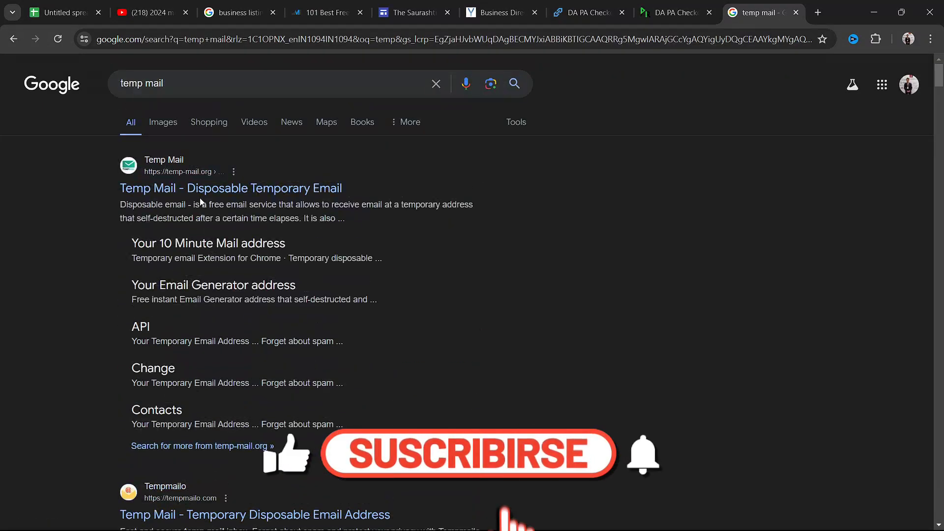
click(209, 192)
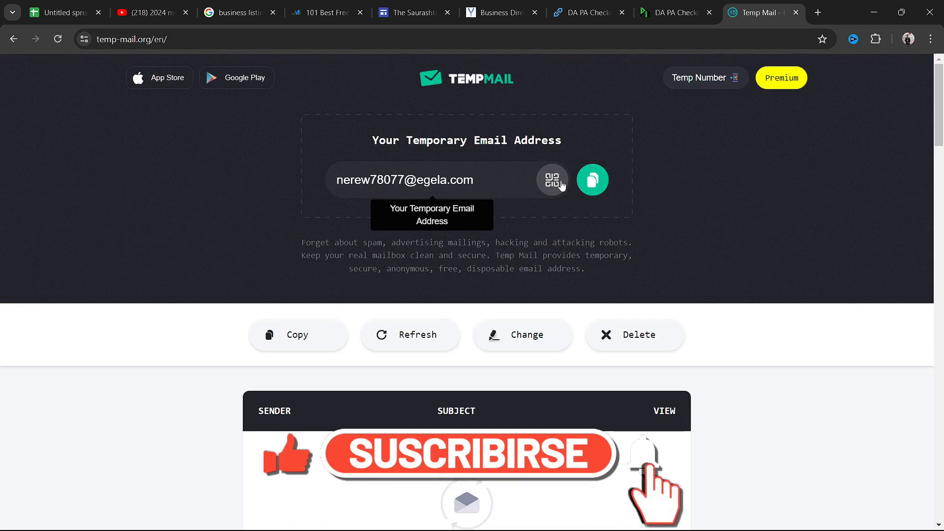
click(592, 180)
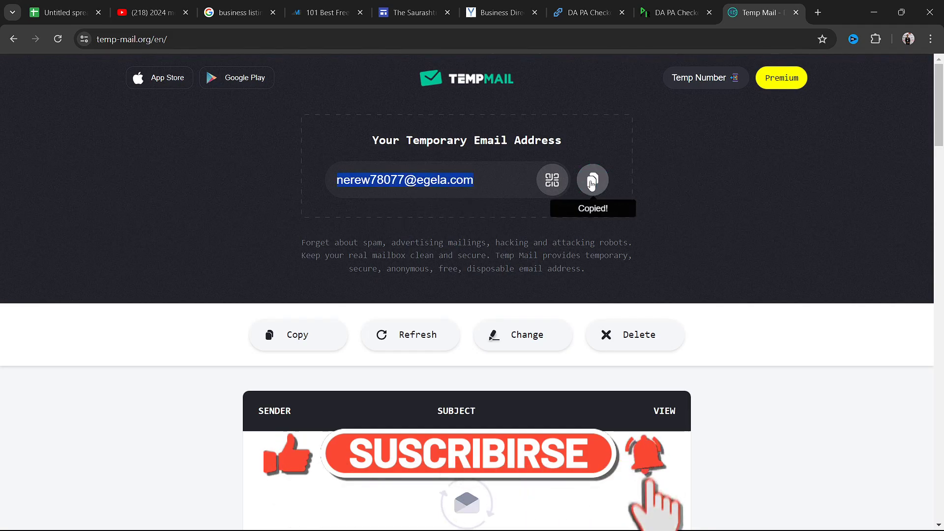
Return to the Yalwa site and start a free business listing up to the category selection page.
click(528, 13)
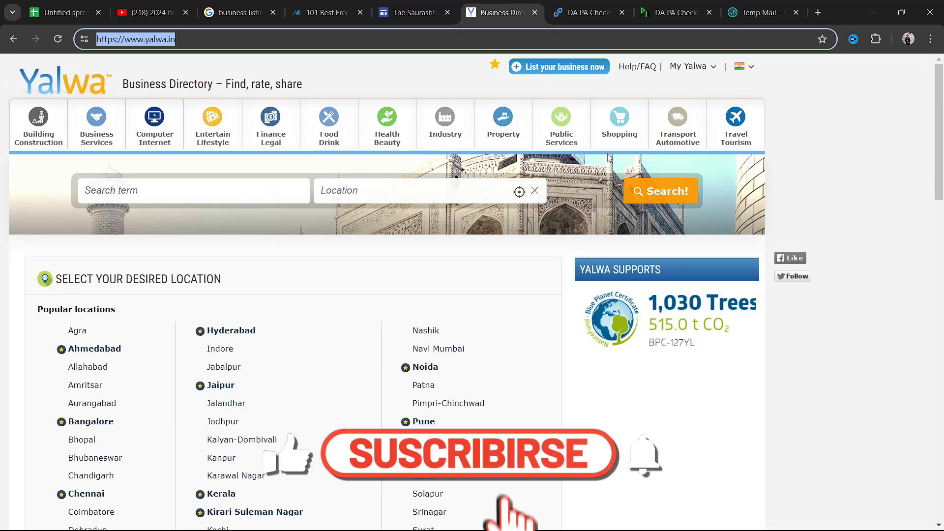
scroll(604, 158, down, 10)
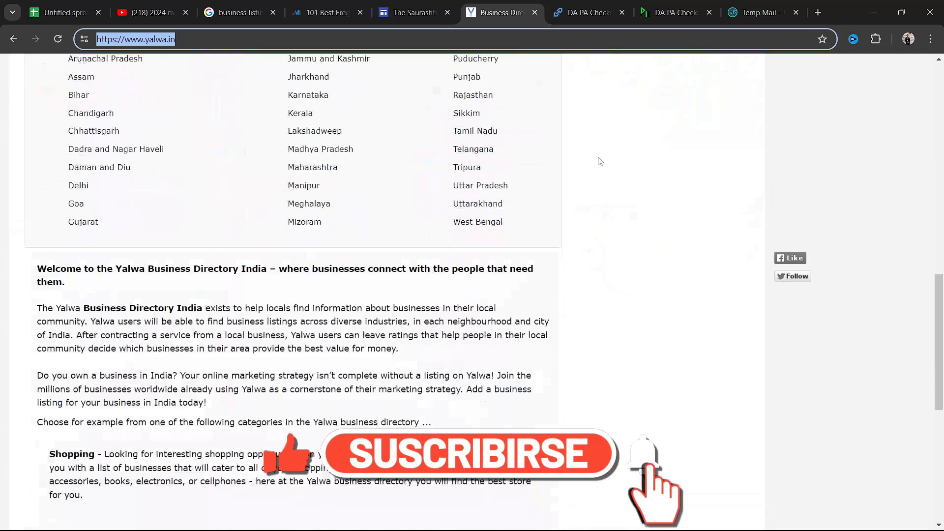
scroll(600, 161, down, 8)
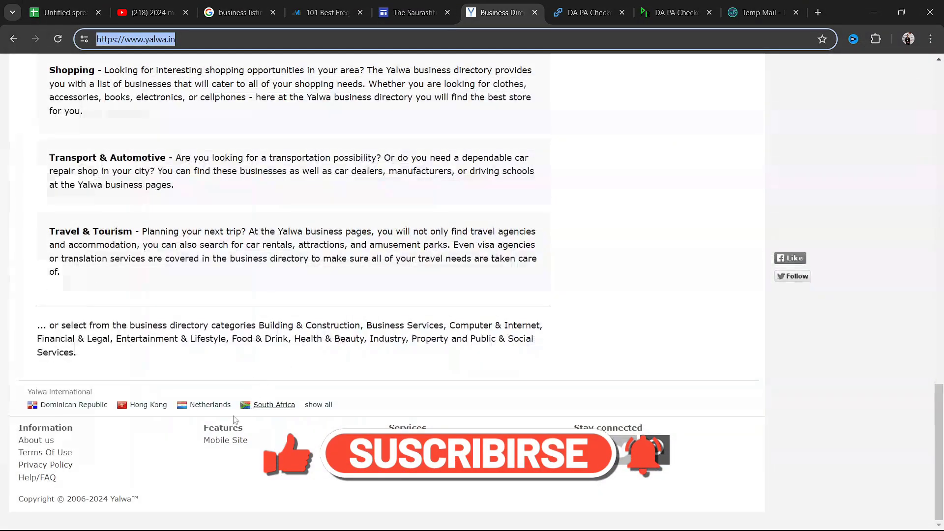
scroll(137, 392, up, 10)
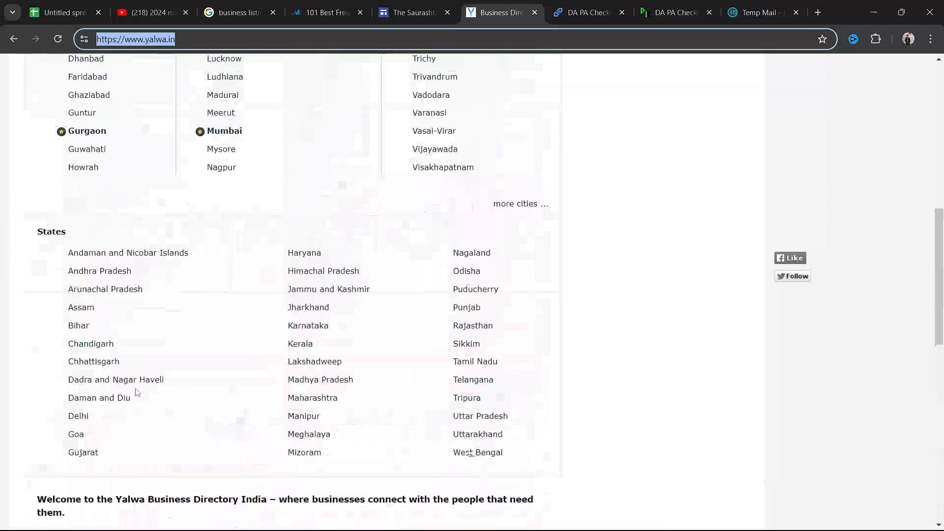
scroll(137, 392, up, 10)
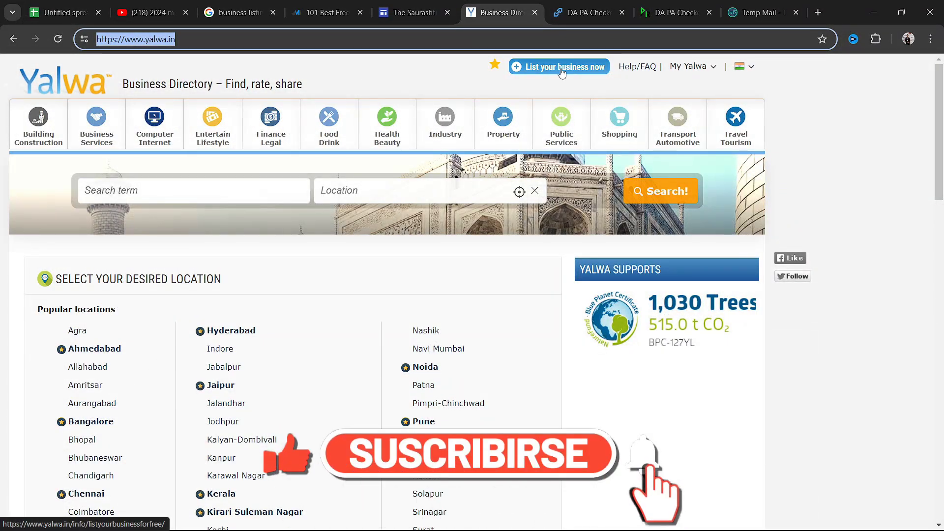
click(532, 72)
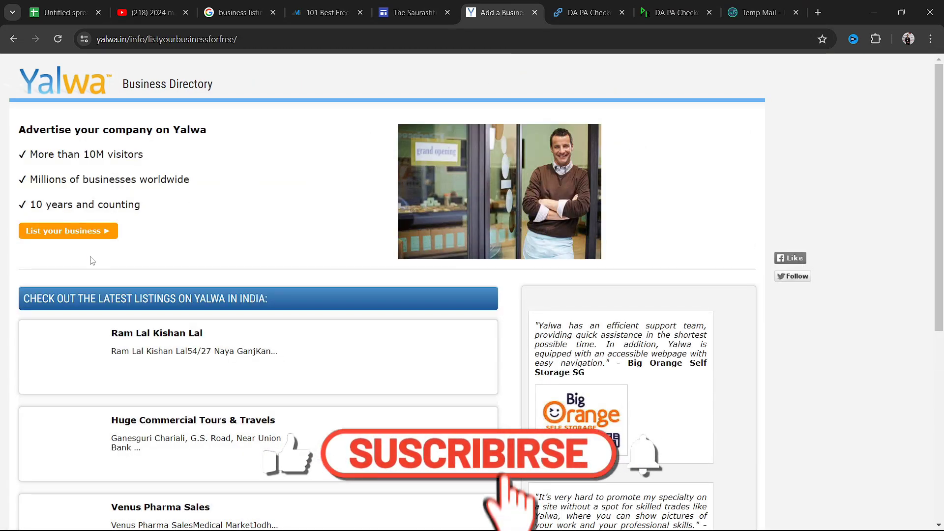
scroll(88, 263, down, 6)
scroll(92, 266, up, 6)
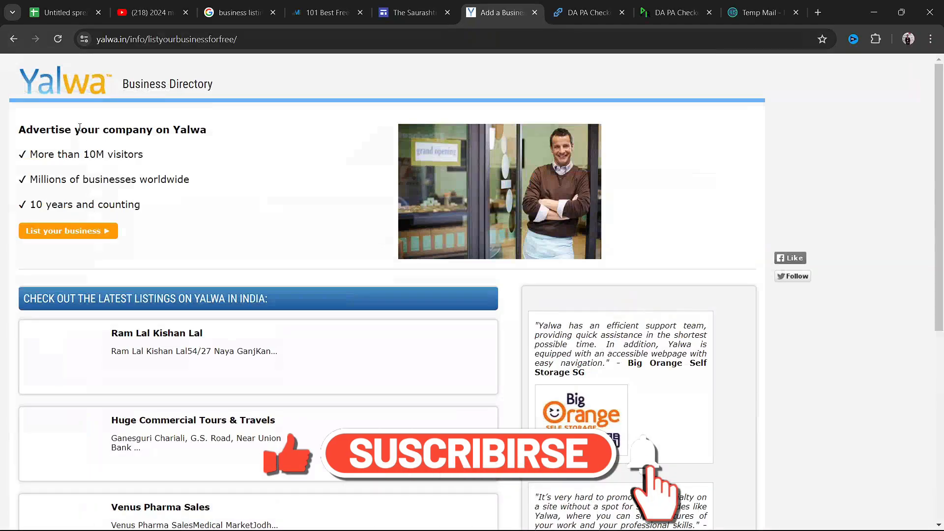
click(90, 235)
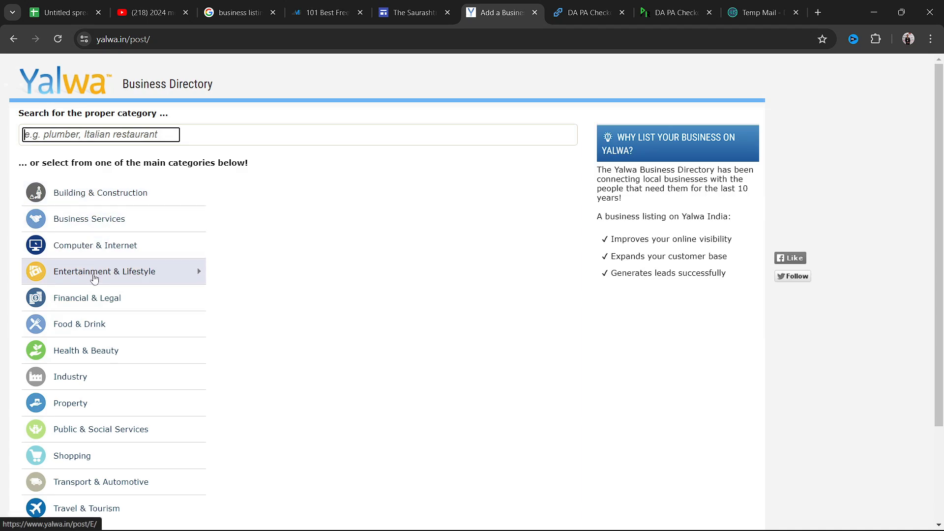
Choose the category Food & Drink > Food > Food Retailers for the listing and proceed to the login page.
click(194, 331)
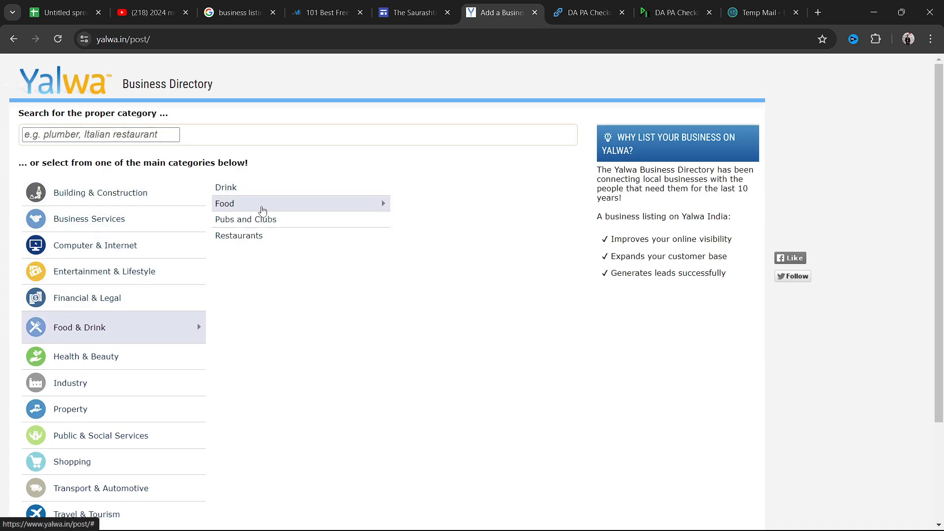
click(383, 208)
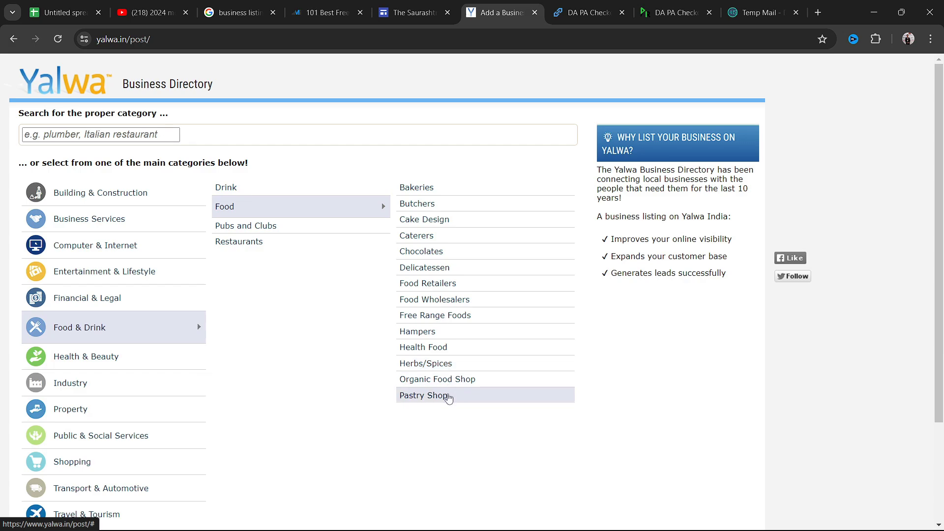
click(423, 288)
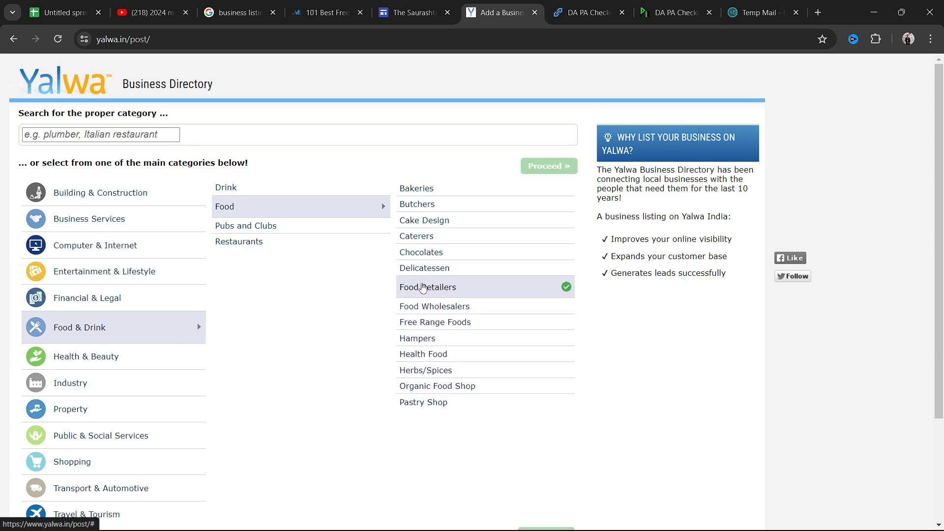
click(545, 167)
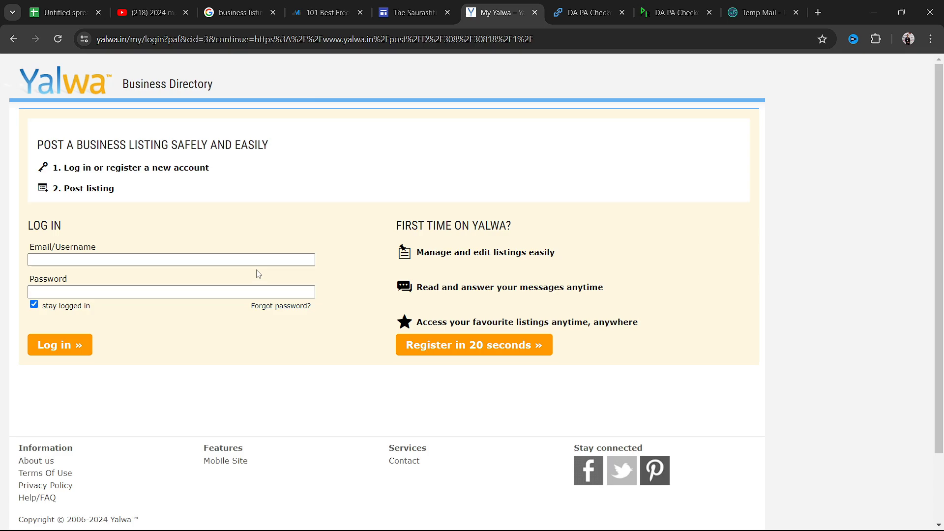
Register a new Yalwa account with the copied temporary email address and complete the reCAPTCHA.
click(443, 345)
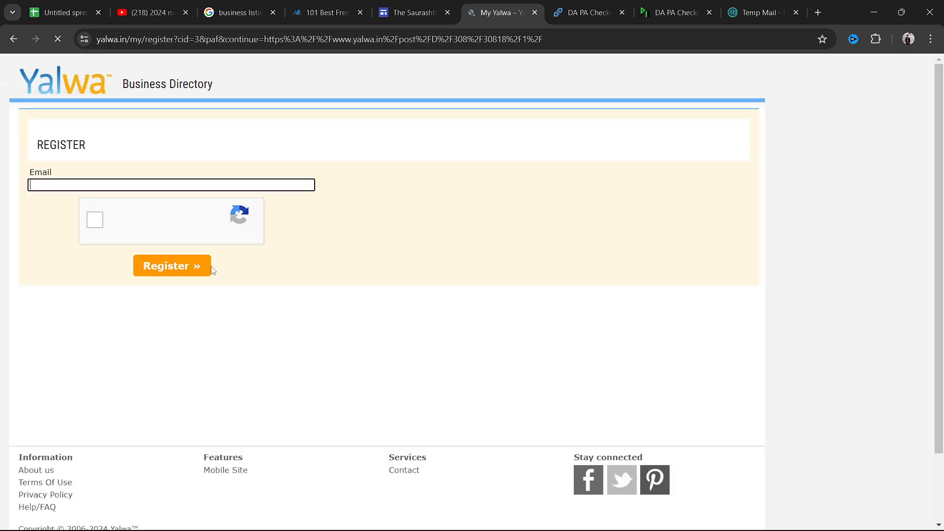
click(199, 266)
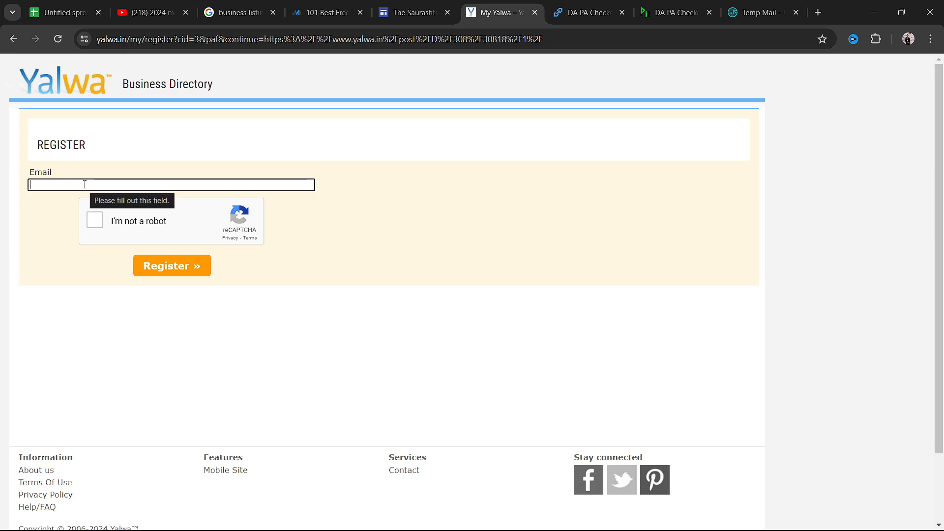
key(ctrl+v)
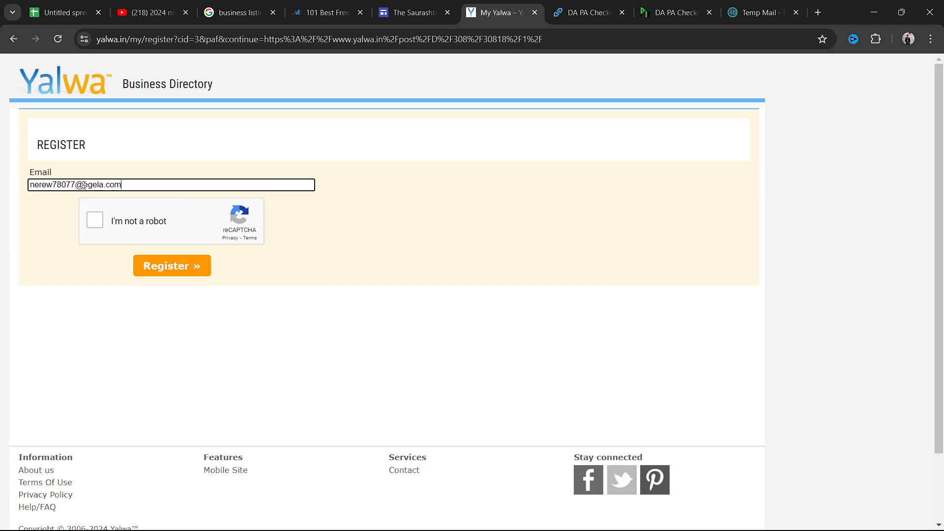
click(102, 219)
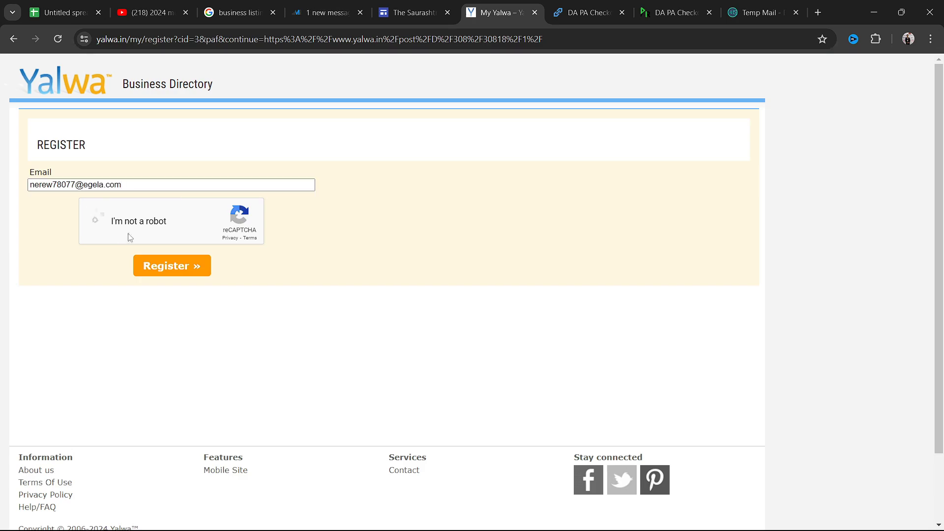
click(175, 271)
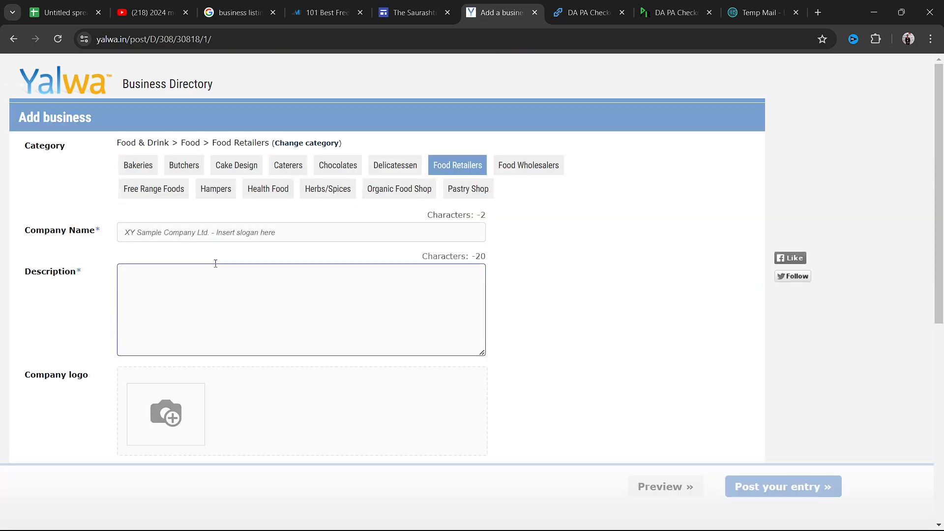
Open The Saurashtra Farsan Mart website and highlight its address, phone, website and map details in the contact section.
scroll(173, 247, down, 6)
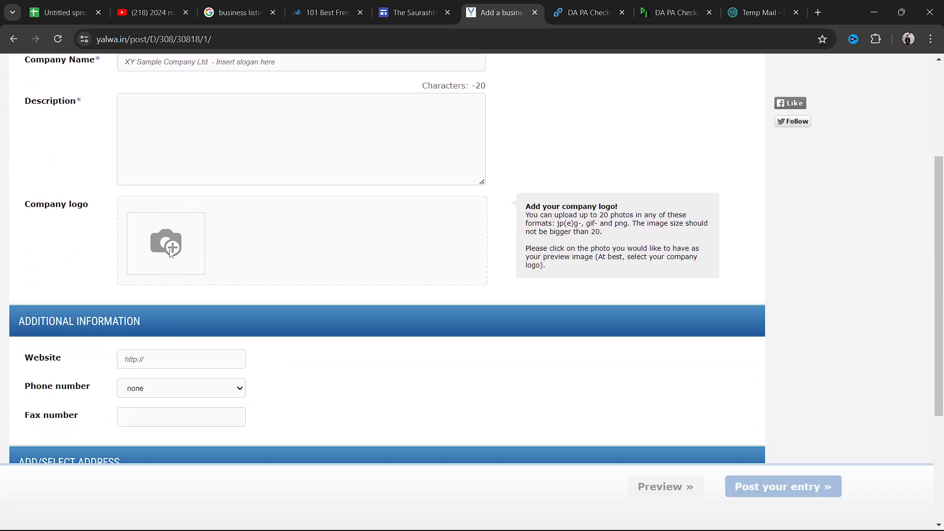
scroll(171, 256, up, 6)
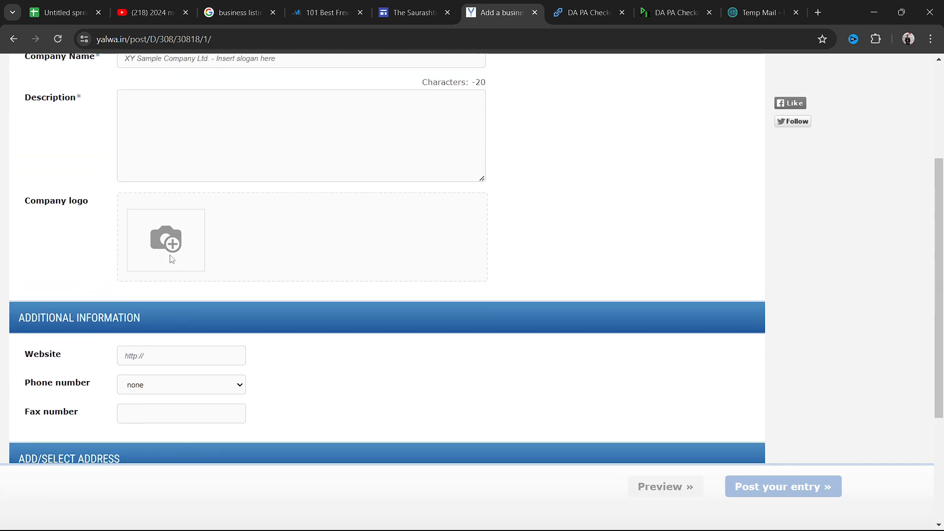
click(392, 12)
scroll(381, 80, down, 10)
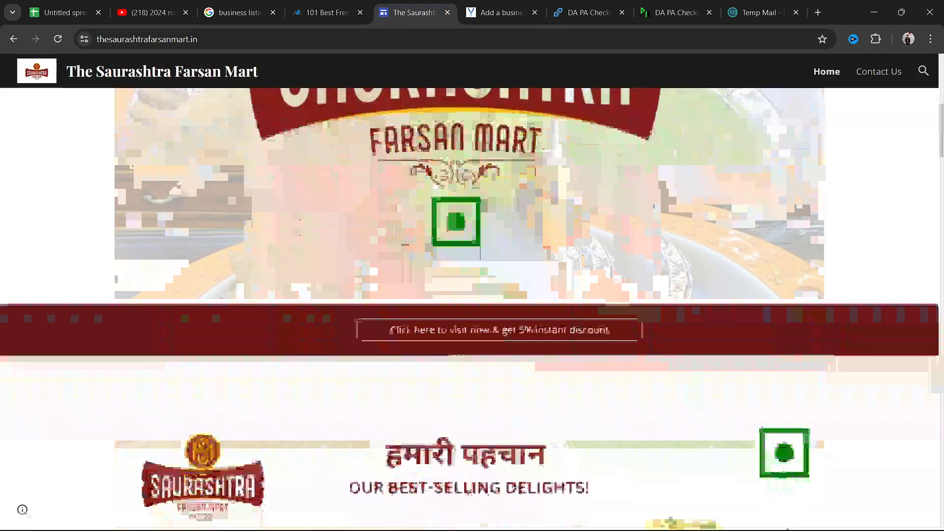
scroll(315, 294, down, 10)
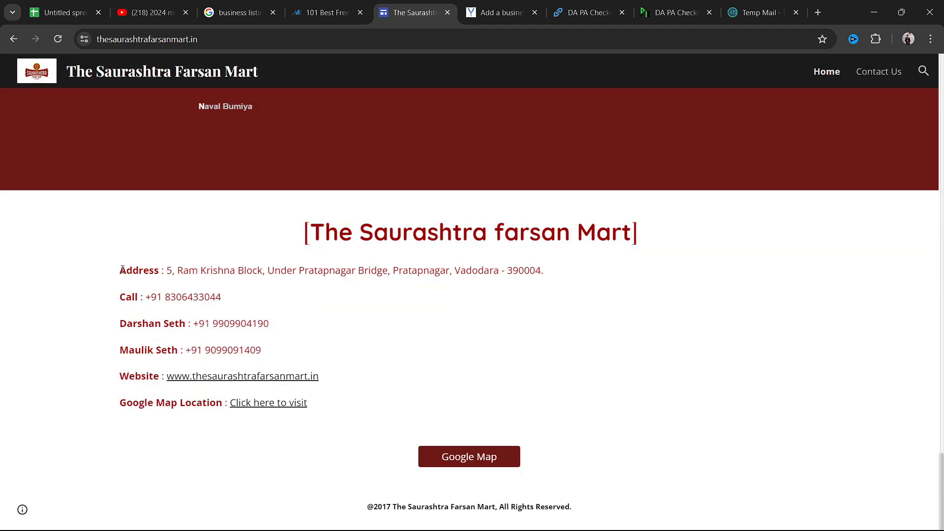
drag(122, 270, 313, 407)
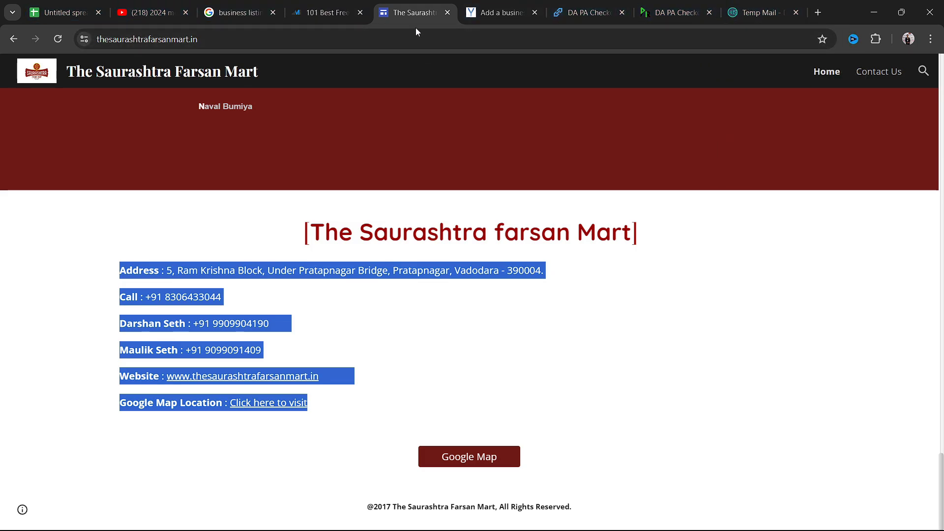
Return to the Yalwa business form and review its company name, description, logo, website, phone and address fields.
click(515, 22)
click(169, 311)
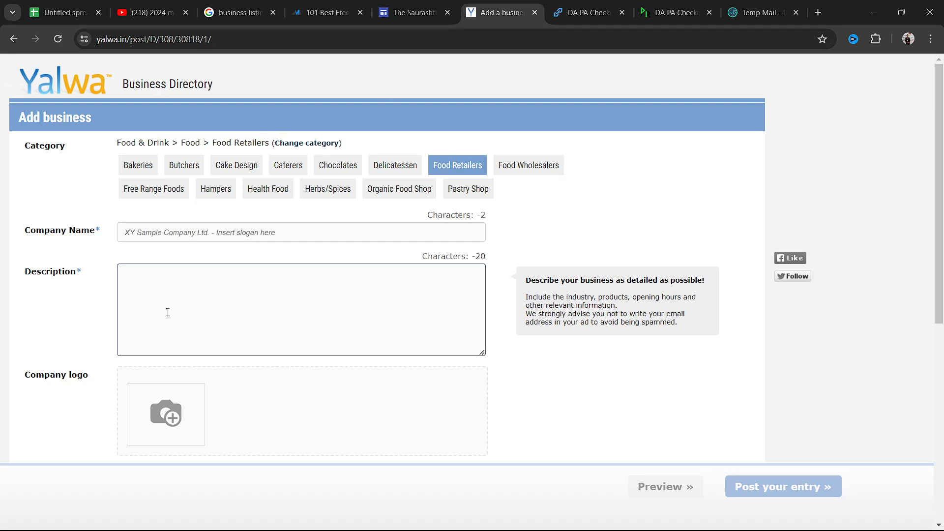
scroll(170, 322, down, 1)
scroll(169, 318, down, 3)
scroll(169, 318, up, 4)
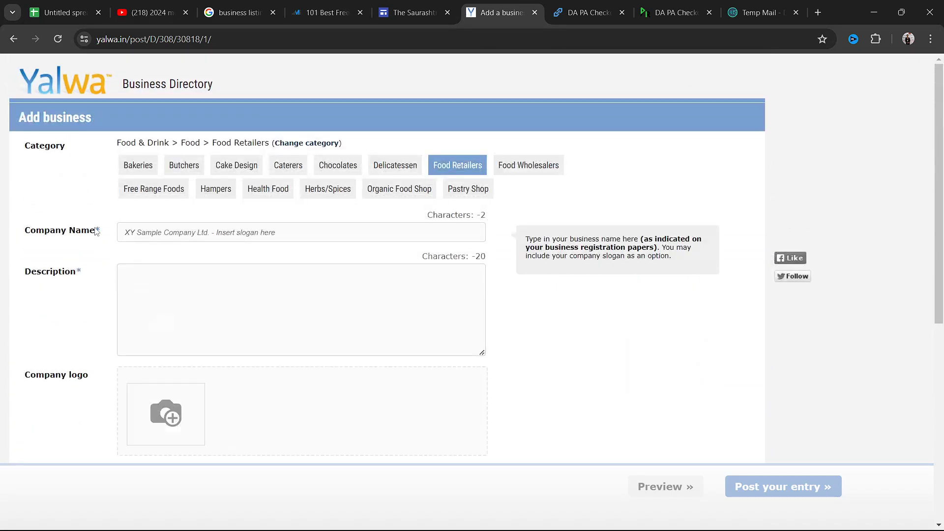
scroll(169, 320, down, 2)
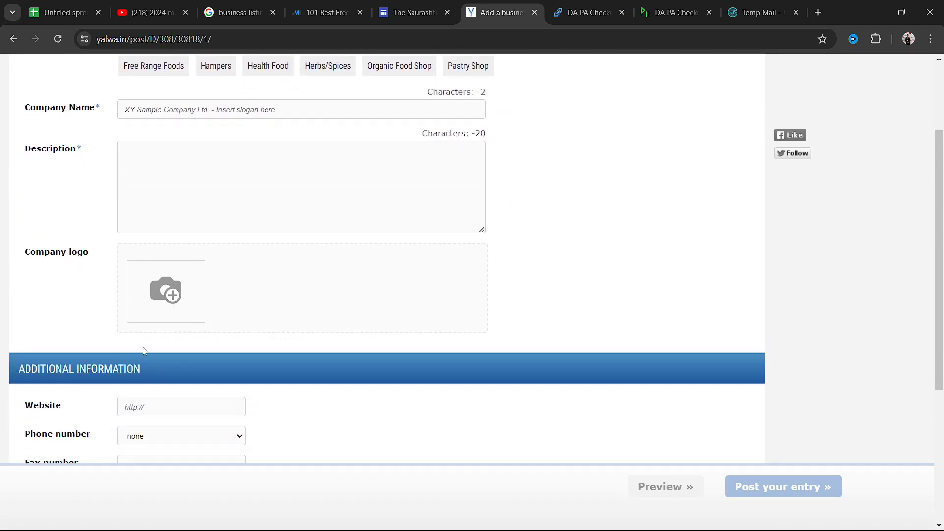
scroll(138, 344, down, 1)
scroll(175, 338, down, 4)
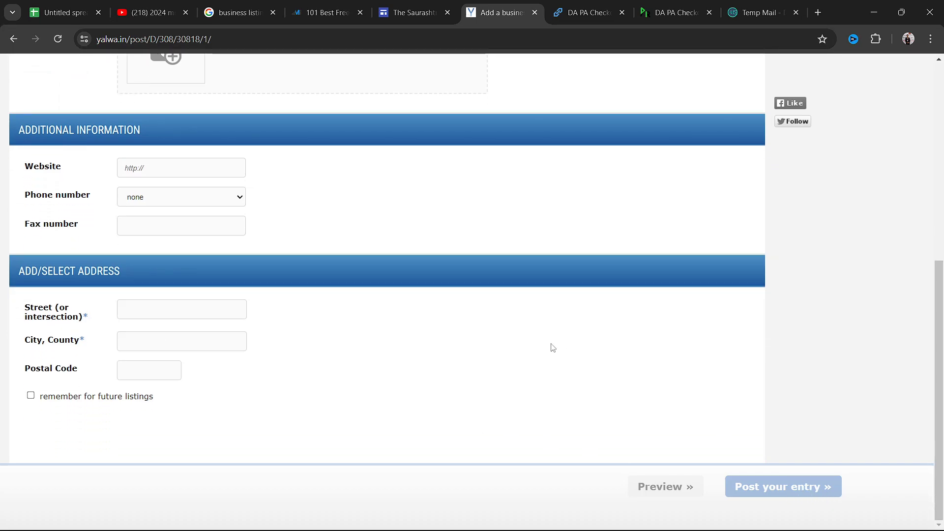
scroll(470, 336, up, 8)
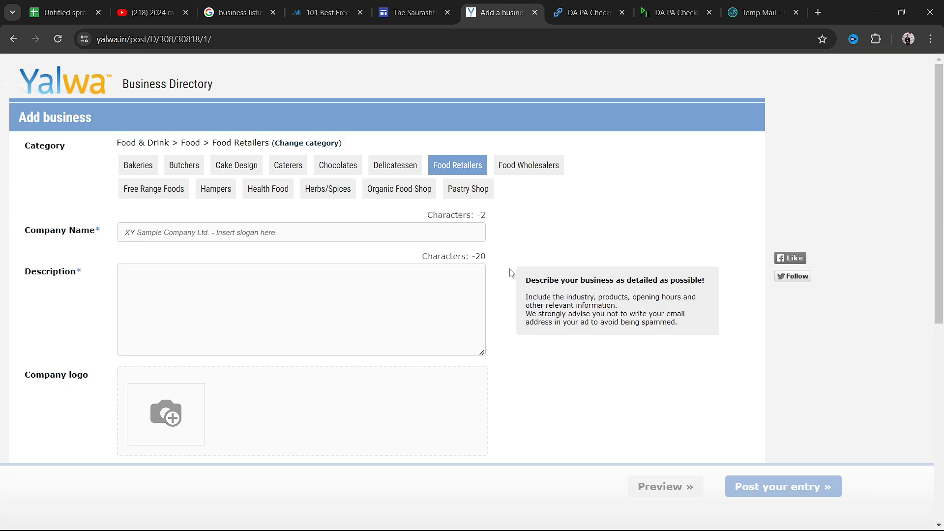
Browse the numbered list of free business listing sites on the iimskills.com page.
click(586, 206)
click(326, 17)
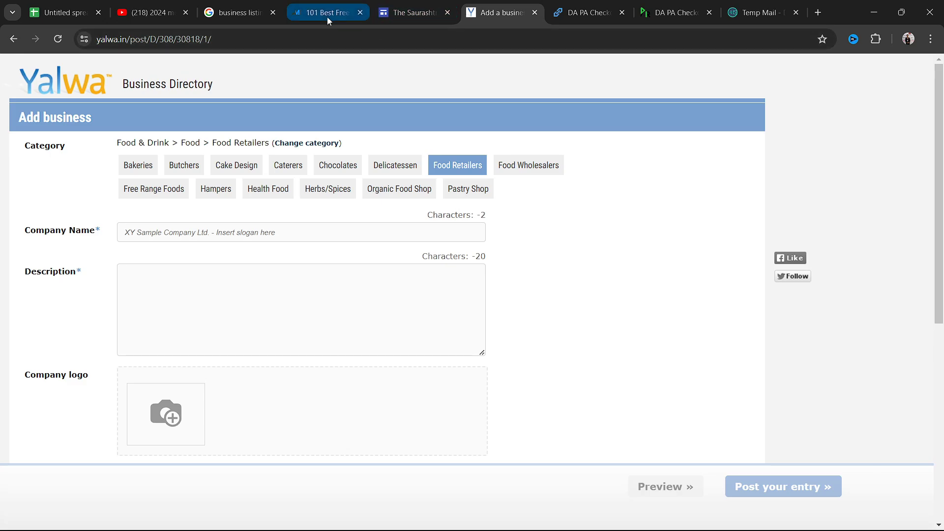
click(318, 234)
scroll(321, 266, down, 10)
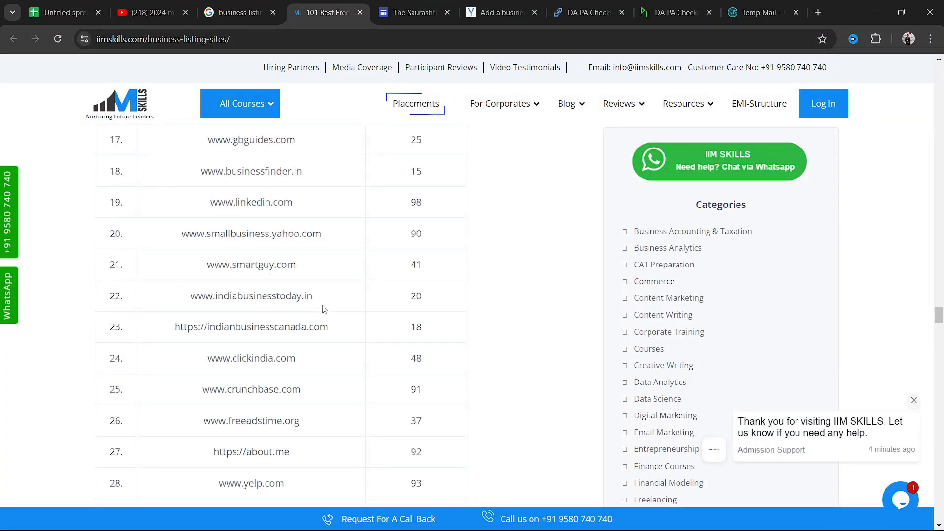
Go back to the backlink tracking sheet and review row 2's keyword, backlink type and approved link cells.
click(88, 14)
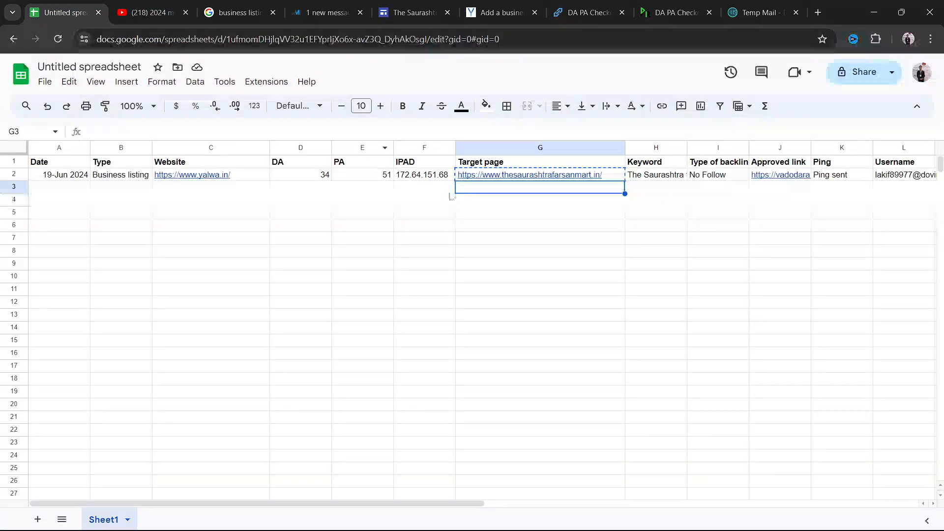
click(679, 196)
key(Up)
key(Right)
key(Right)
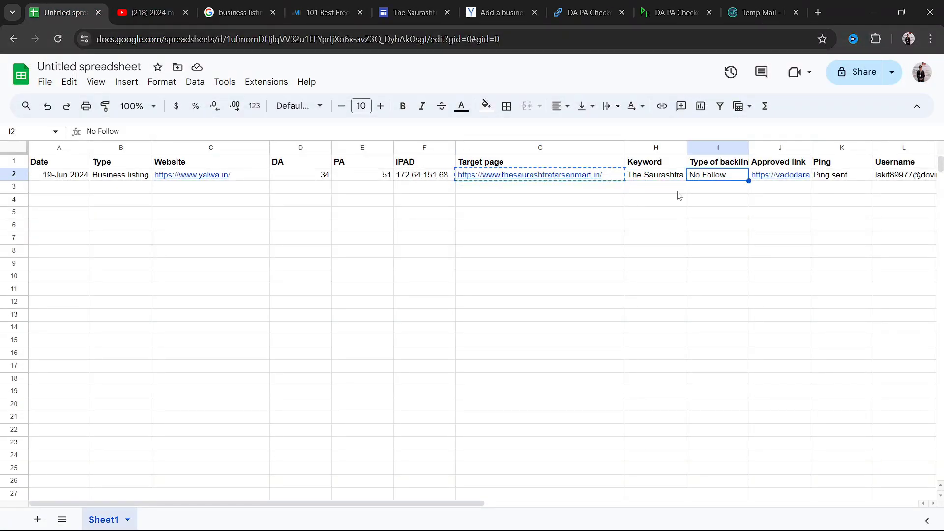
key(Left)
key(Right)
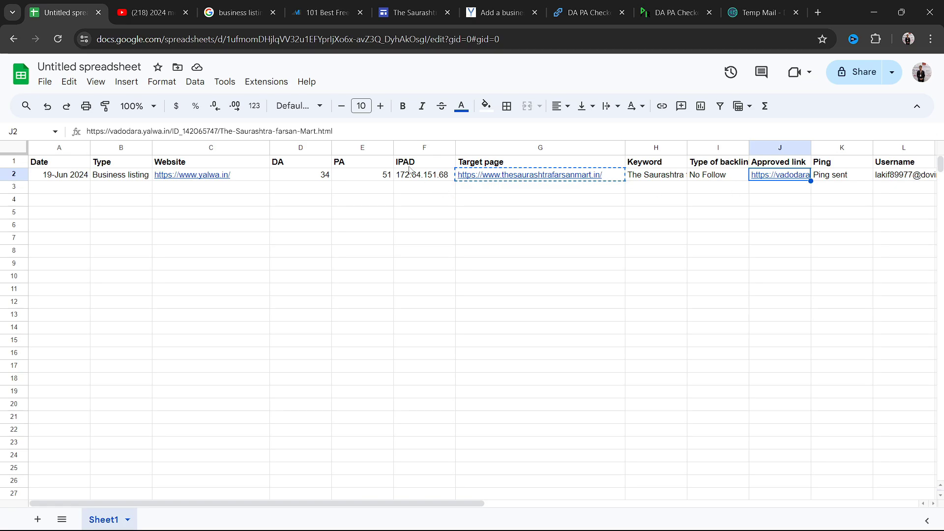
Copy the approved link from the tracking sheet's row 2 and open the Yalwa listing in a new tab.
click(352, 130)
drag(368, 130, 79, 133)
key(ctrl+c)
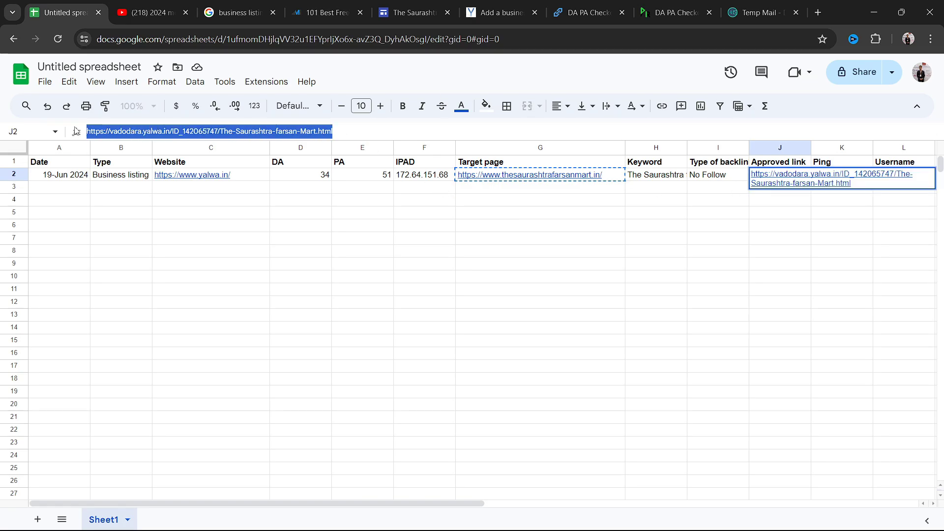
click(817, 12)
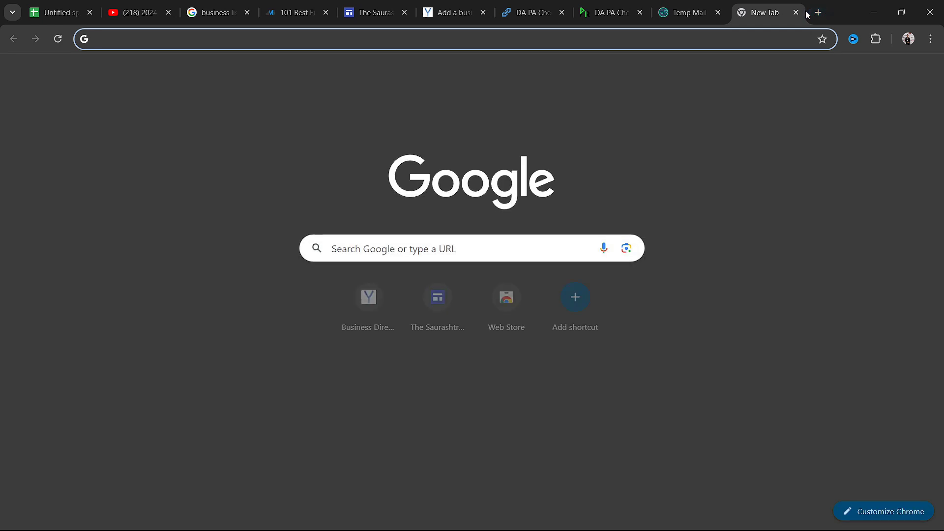
key(ctrl+v)
key(Return)
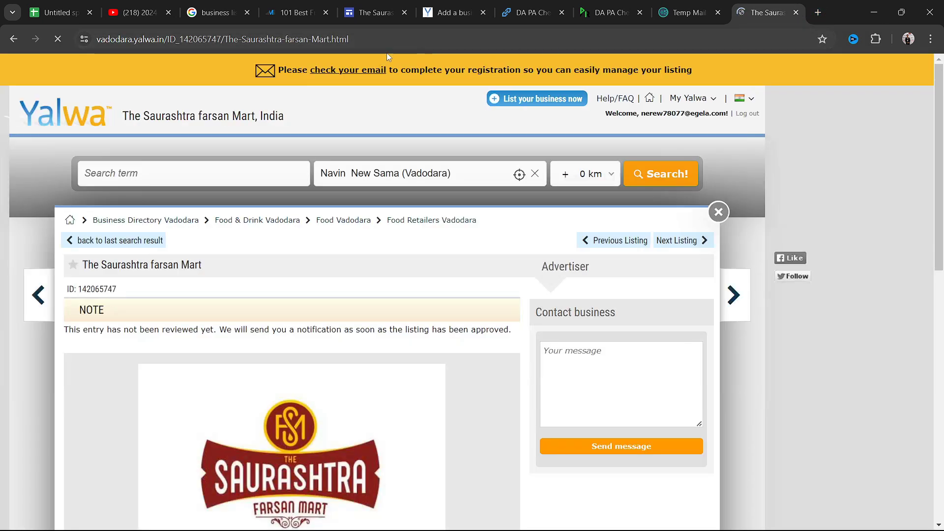
Review the listing's details, inspect its website link's HTML for the rel attribute, and close the inspector.
scroll(303, 274, down, 10)
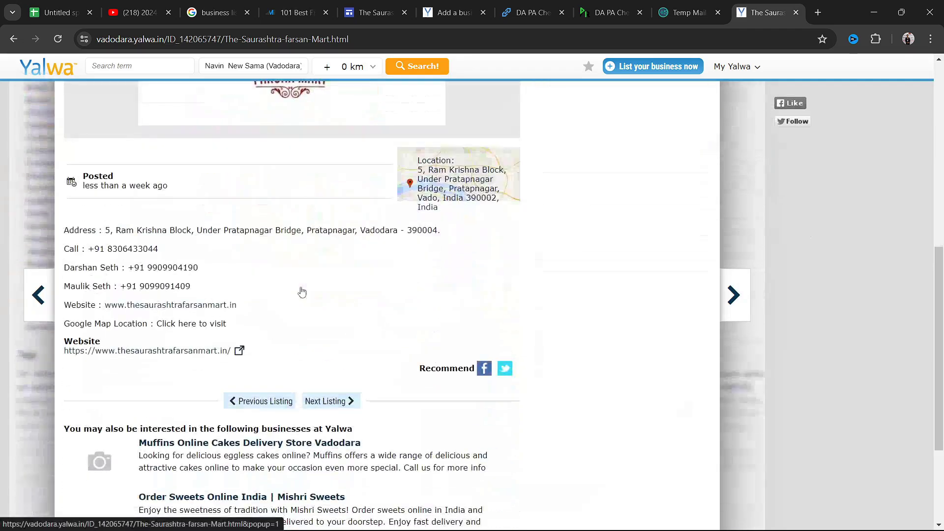
scroll(302, 290, up, 5)
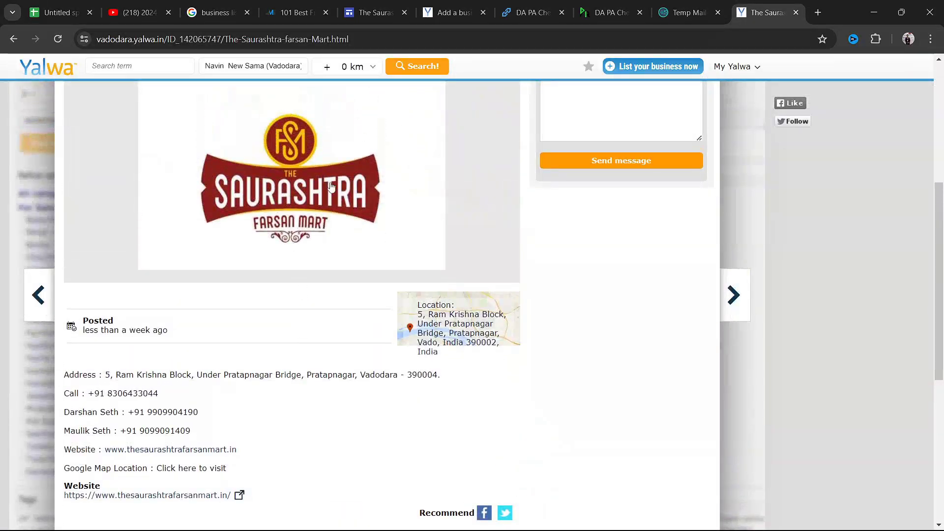
scroll(167, 425, down, 1)
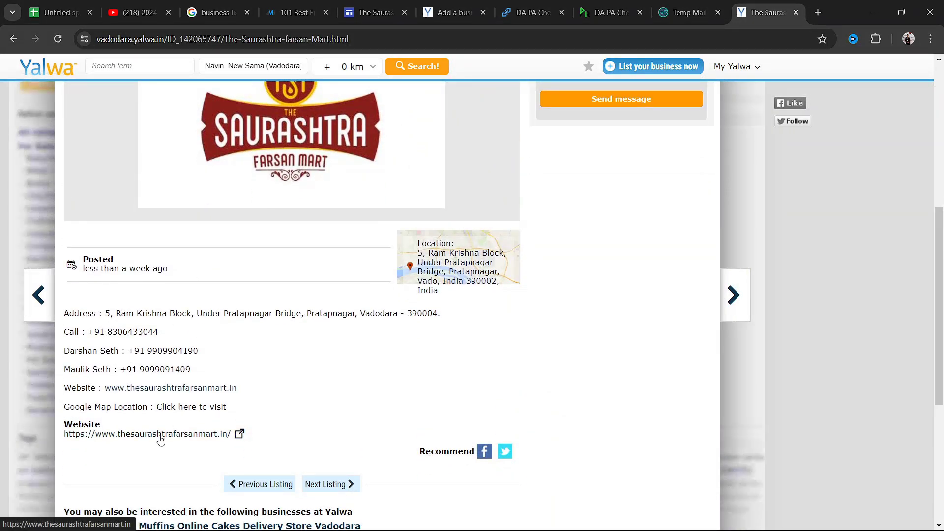
right_click(160, 439)
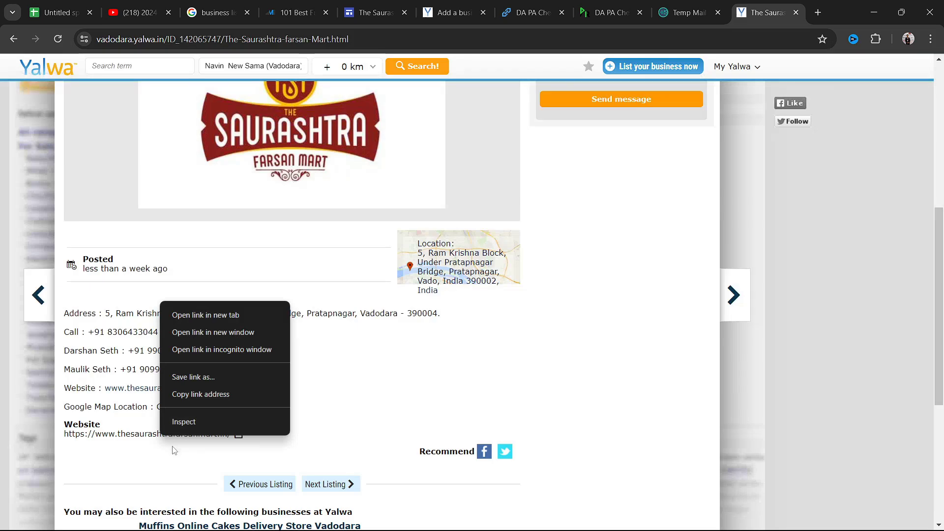
click(173, 451)
right_click(180, 433)
click(342, 305)
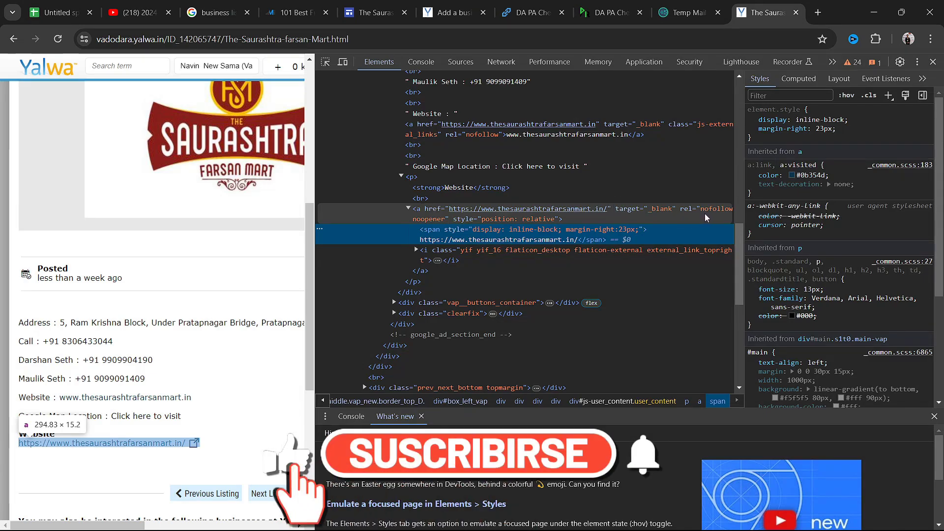
click(932, 62)
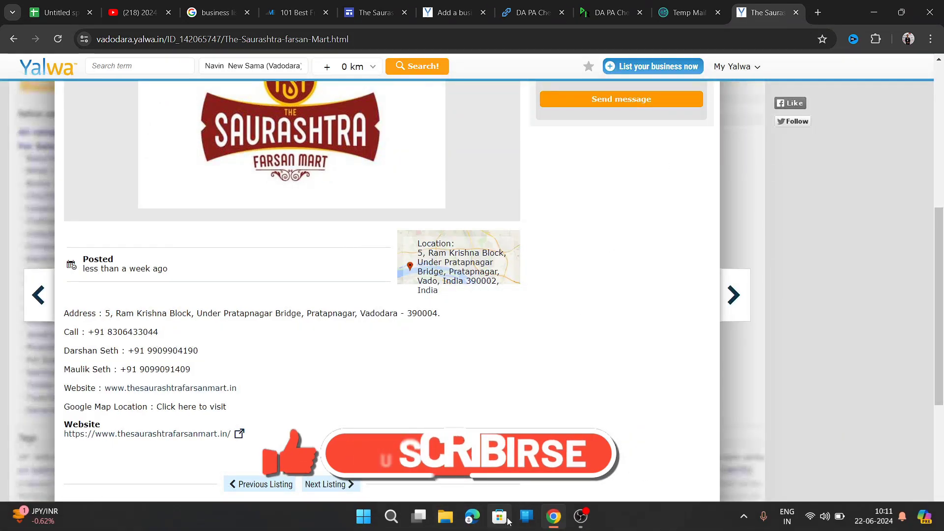
click(552, 521)
click(553, 521)
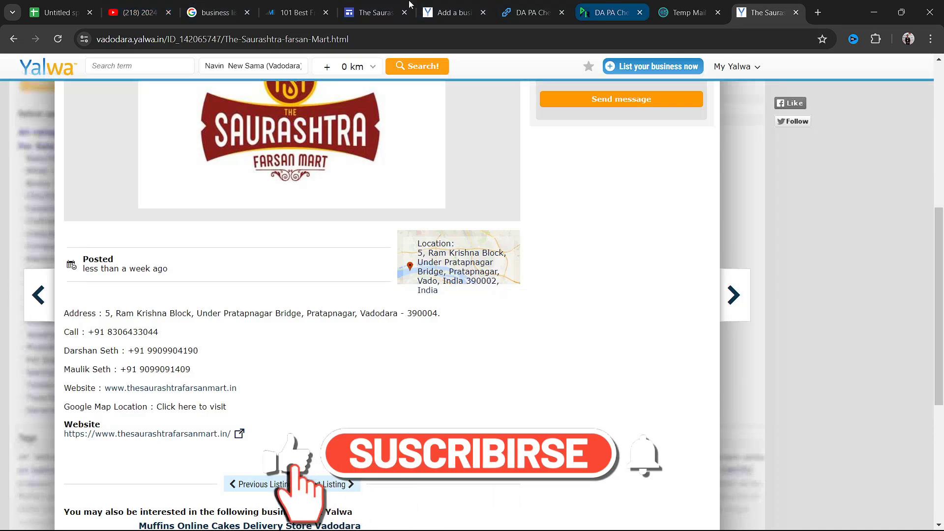
Return to the tracking sheet and review row 2 from the backlink type through ping, username, password and Google index status.
click(41, 18)
click(718, 180)
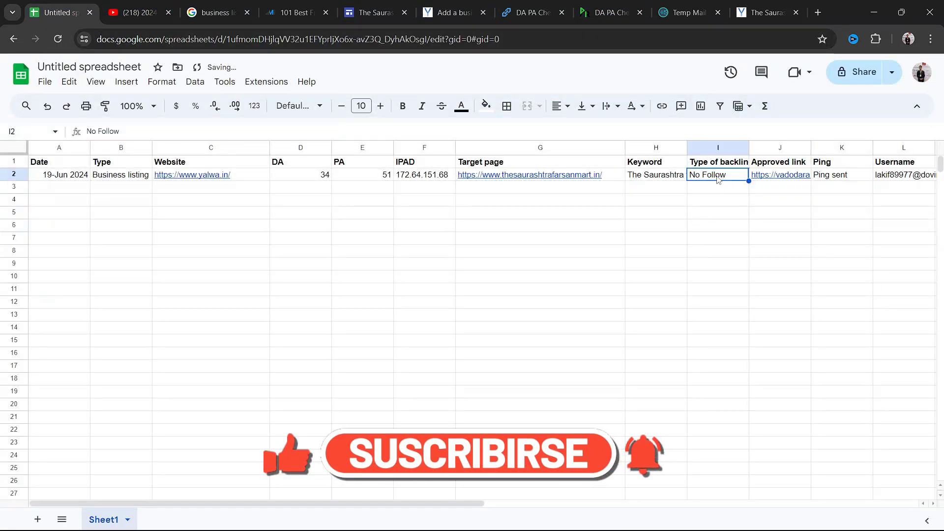
key(Right)
key(Right)
key(Right)
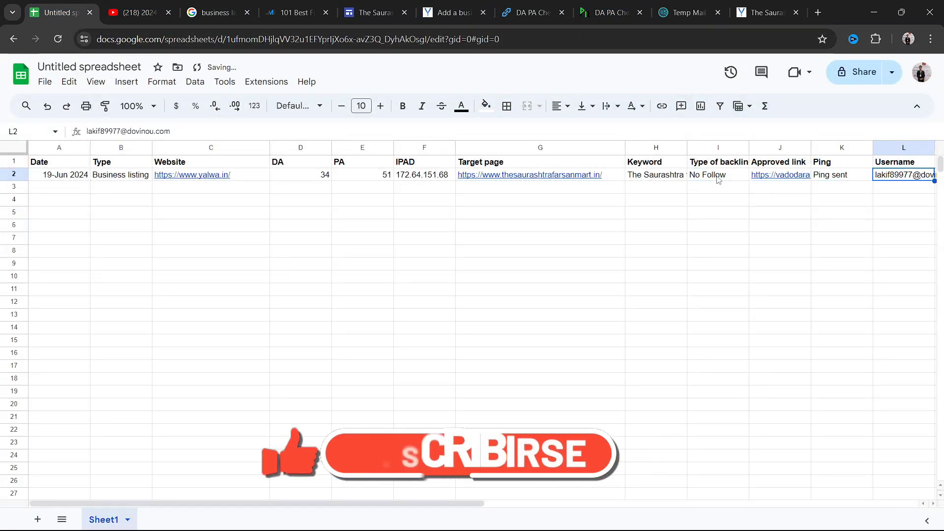
key(Left)
key(Left)
key(Right)
key(Right)
key(Right)
key(Right)
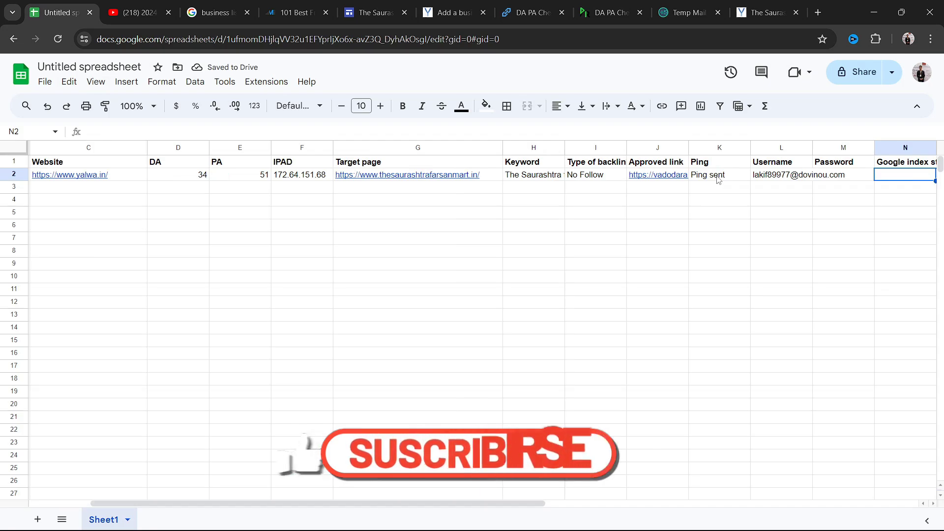
key(Left)
key(Right)
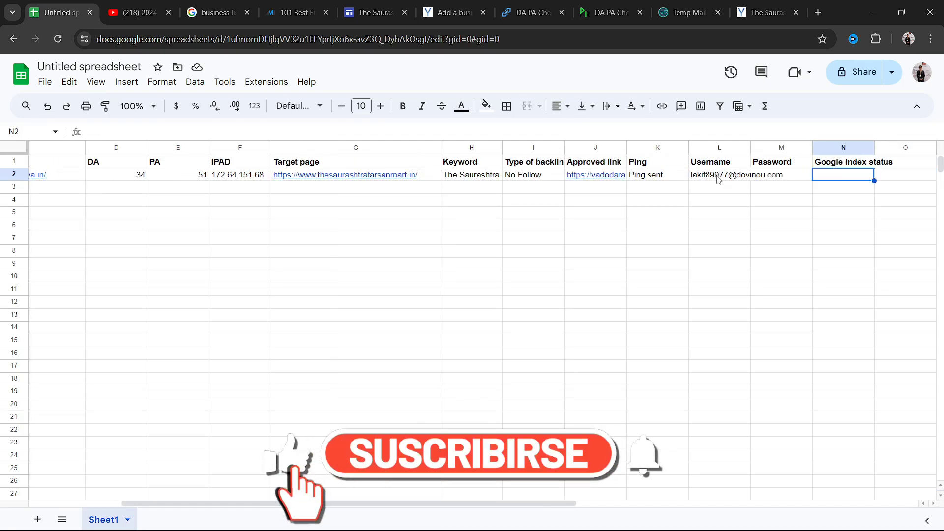
key(Left)
key(Left)
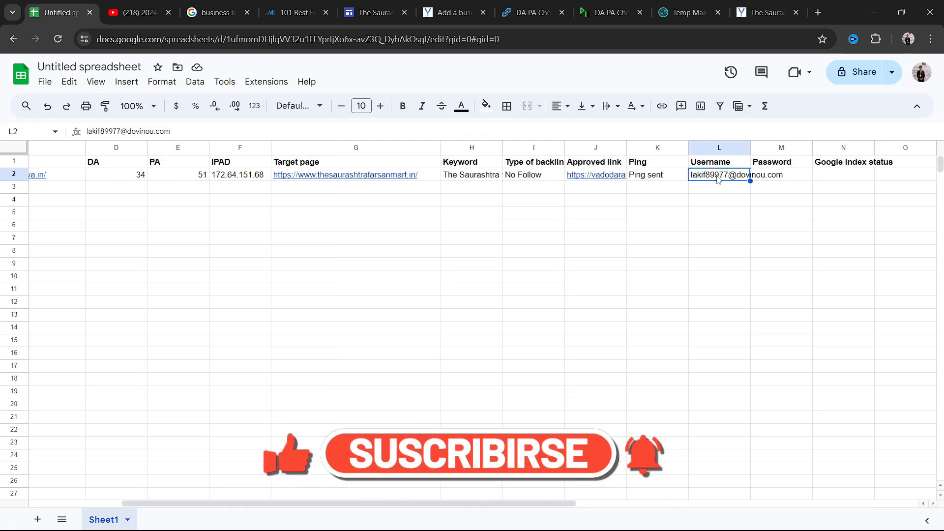